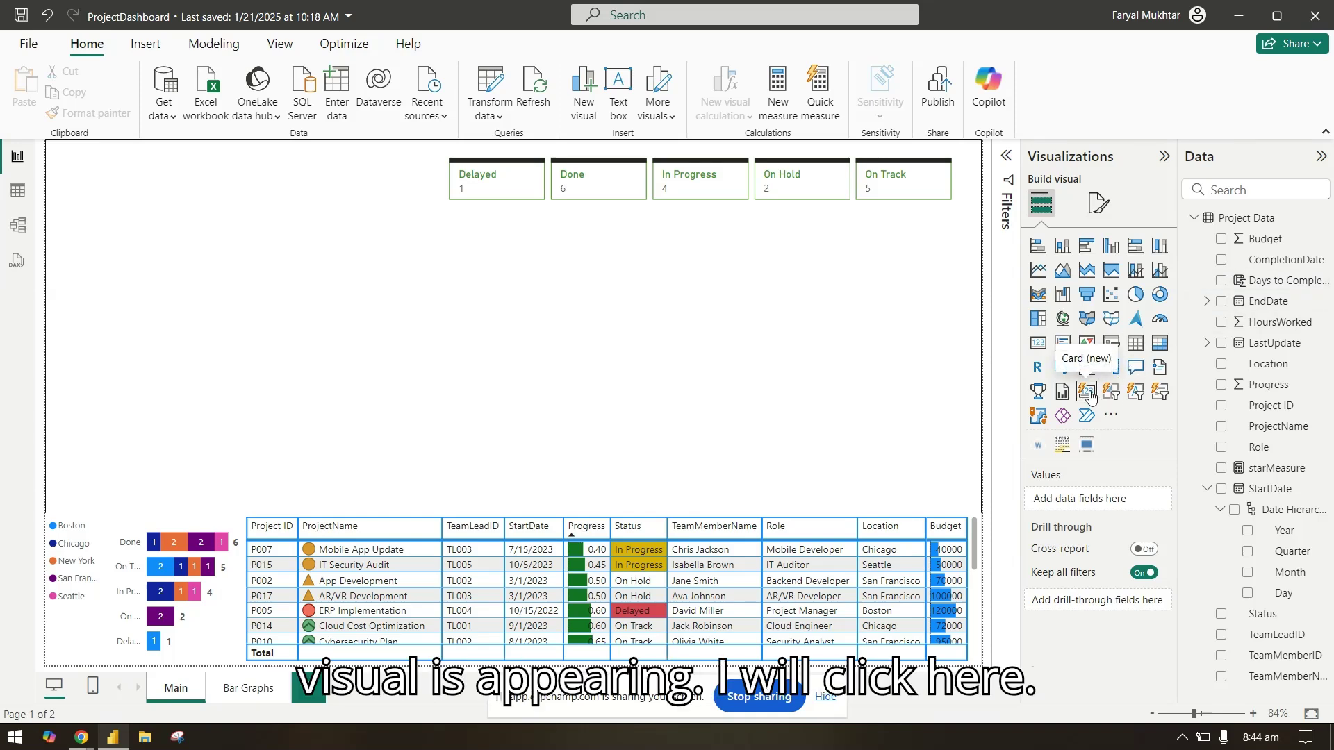
- Add a new card showing First Status (Delayed) and enlarge the project table upward
click(1090, 389)
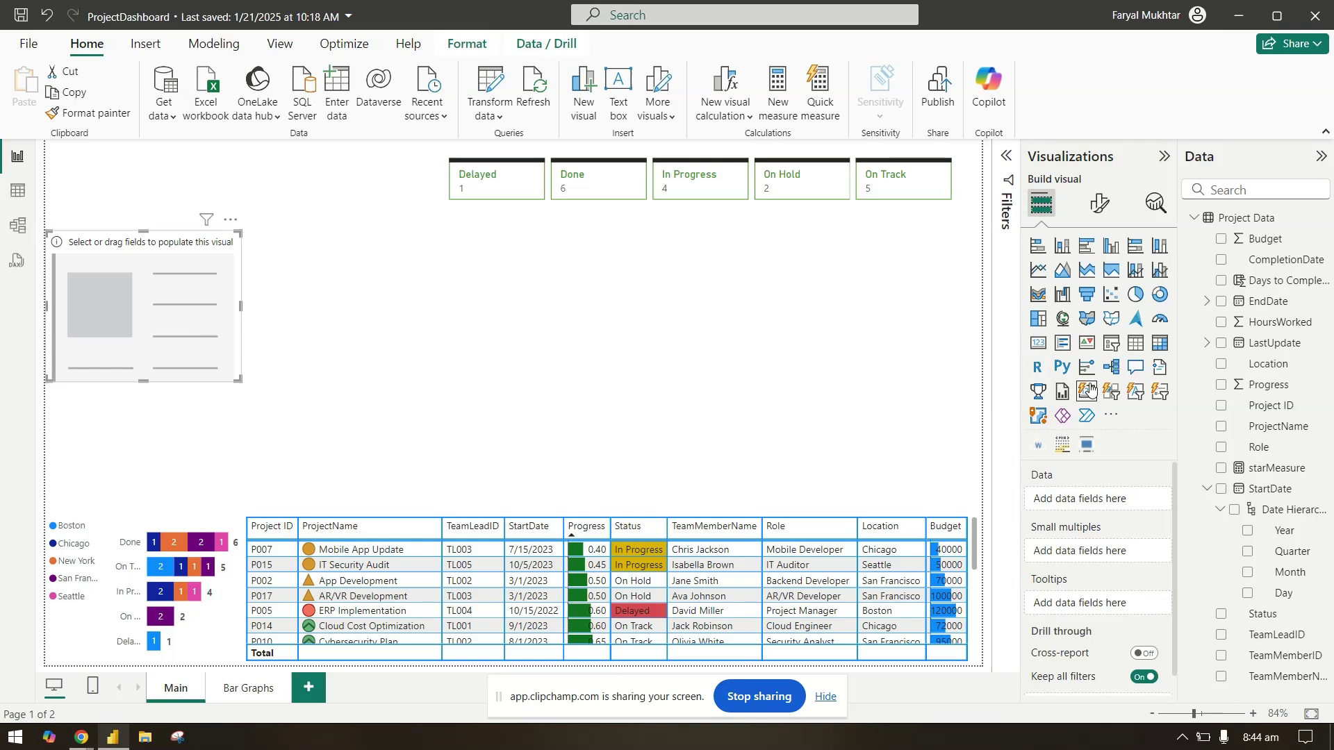
drag(173, 240, 266, 243)
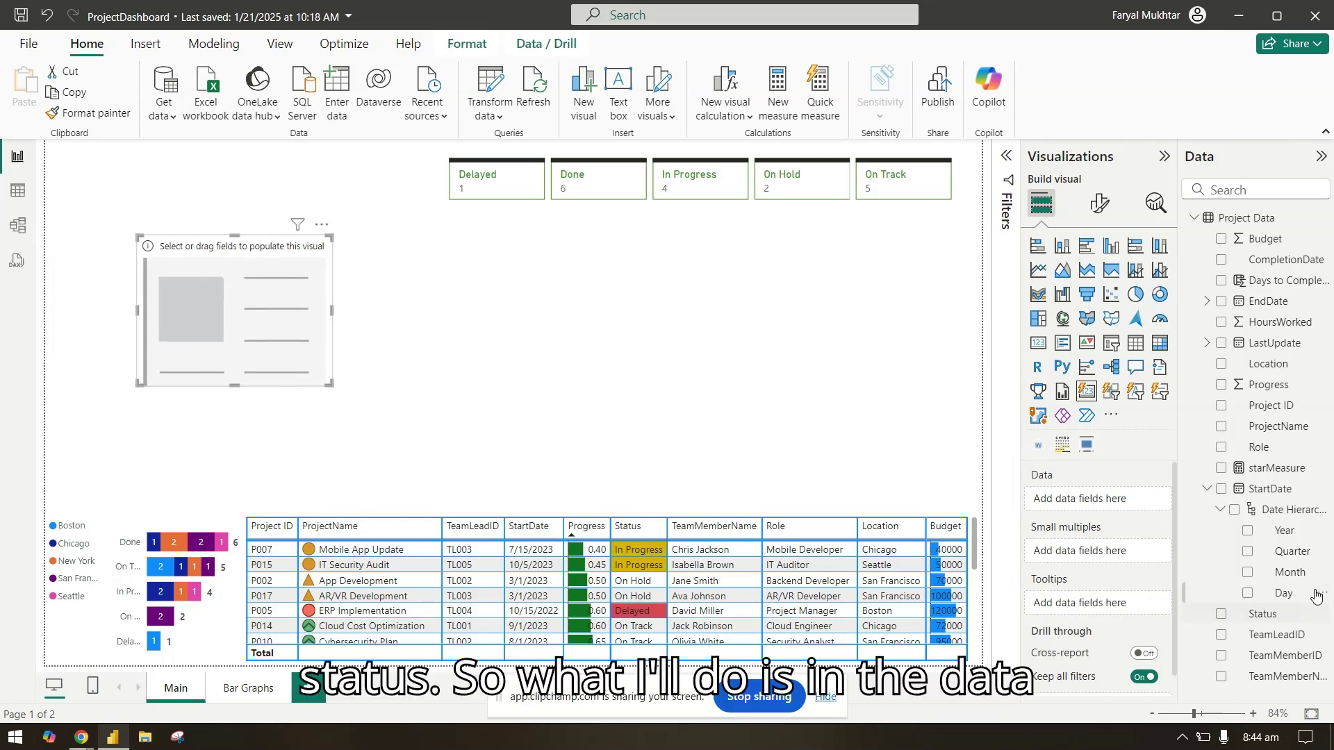
click(1207, 489)
drag(1262, 509, 1112, 497)
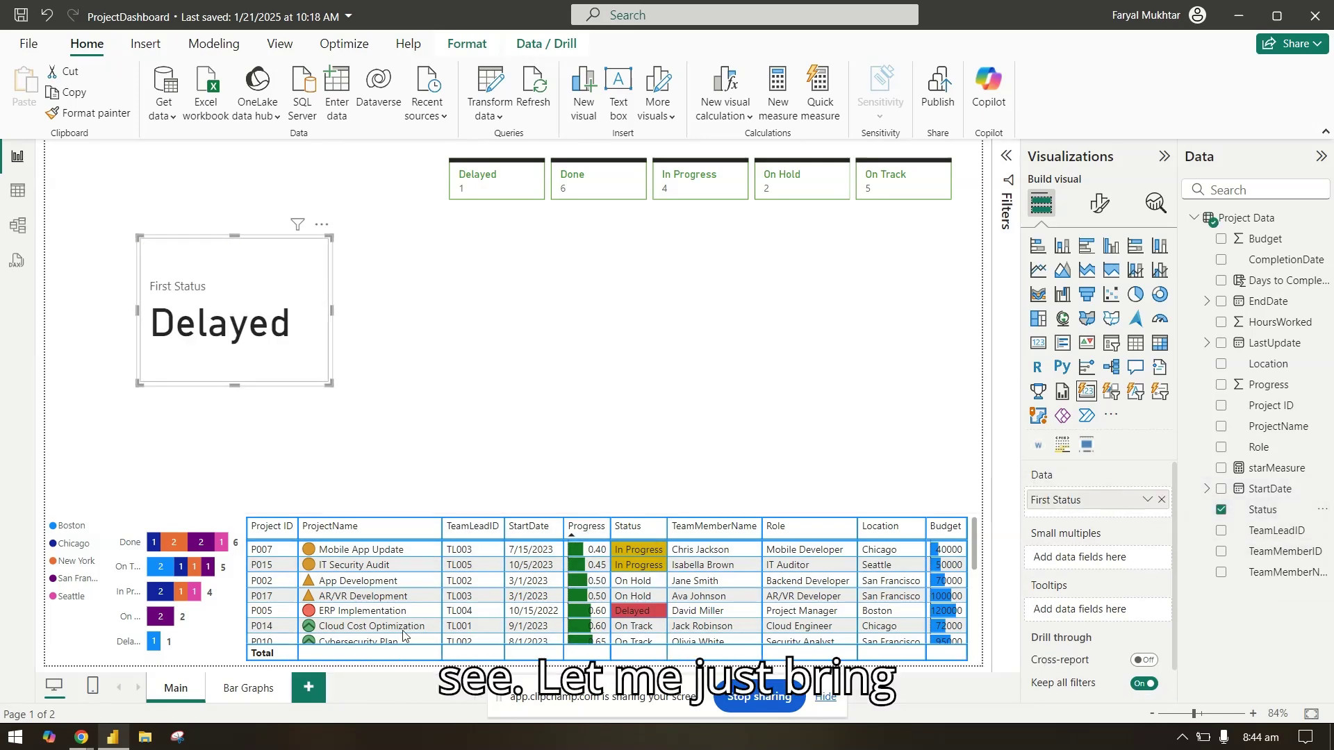
click(758, 520)
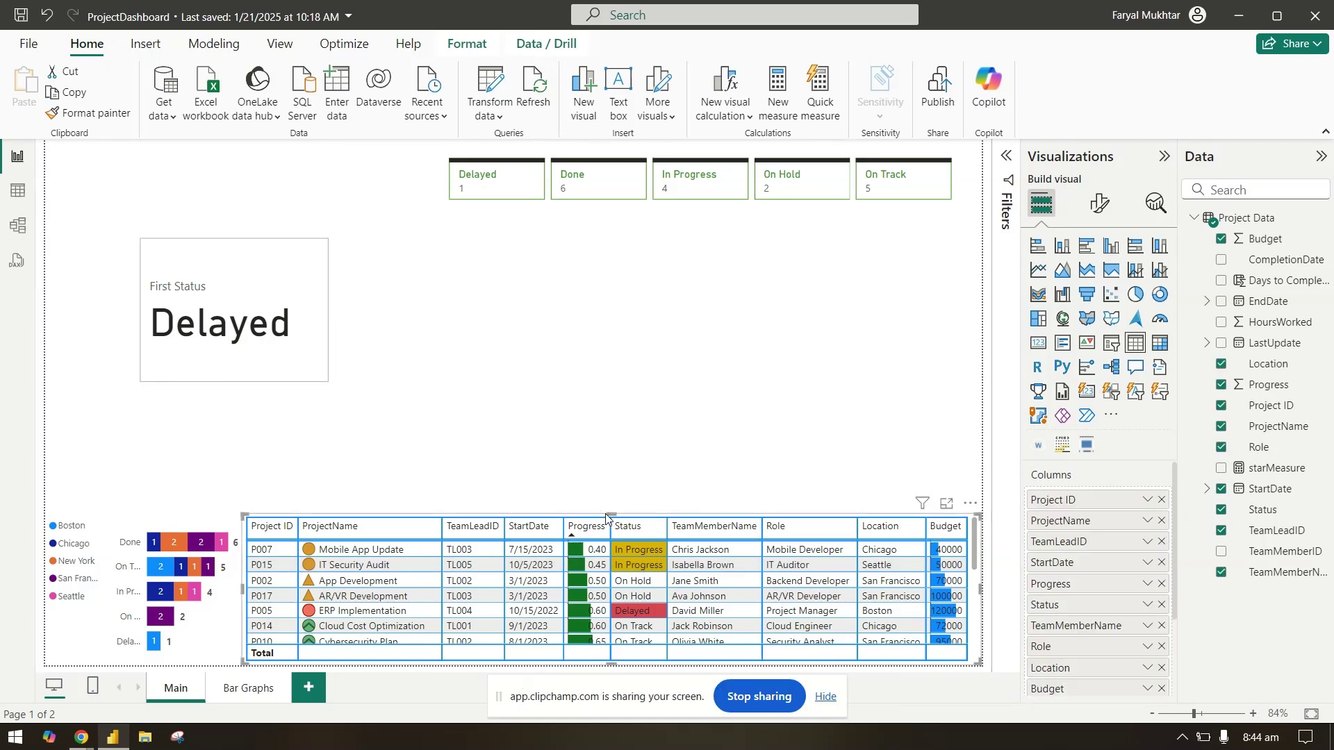
drag(612, 513, 611, 451)
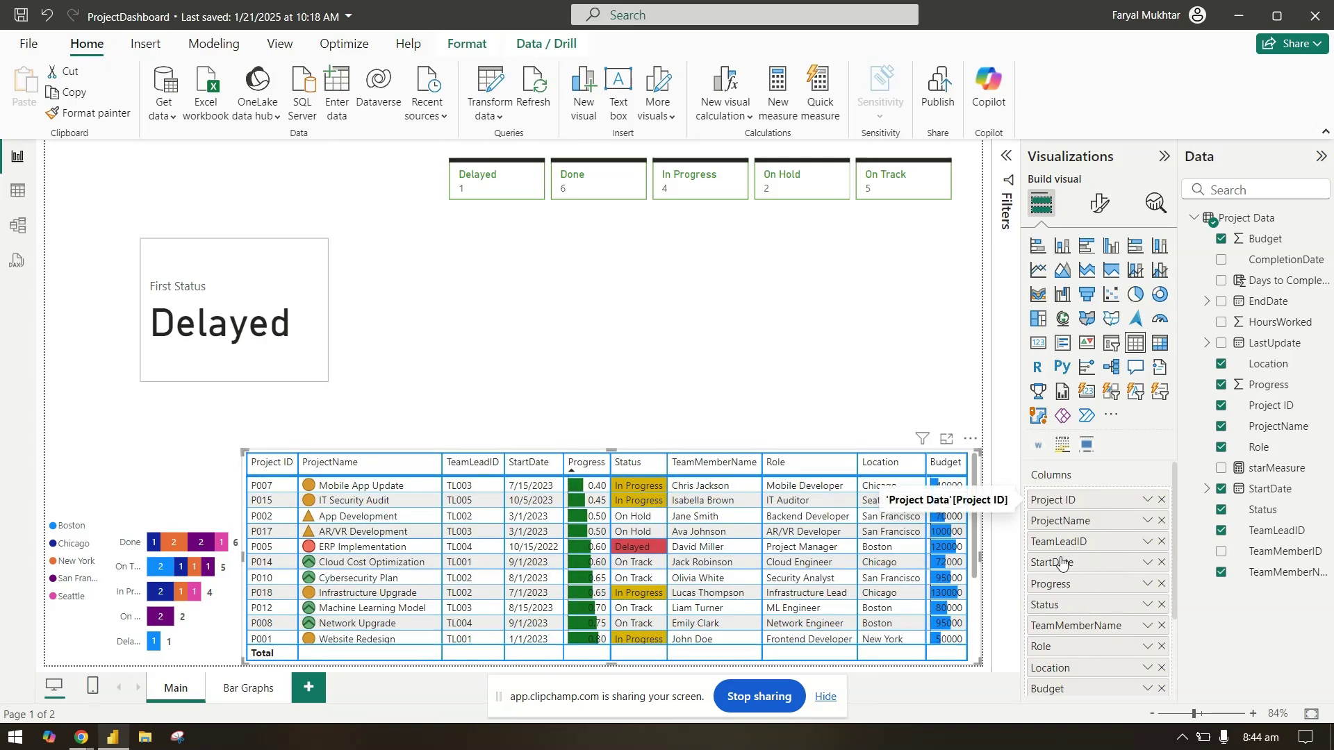
- Set the card's Status field to a distinct count
click(281, 255)
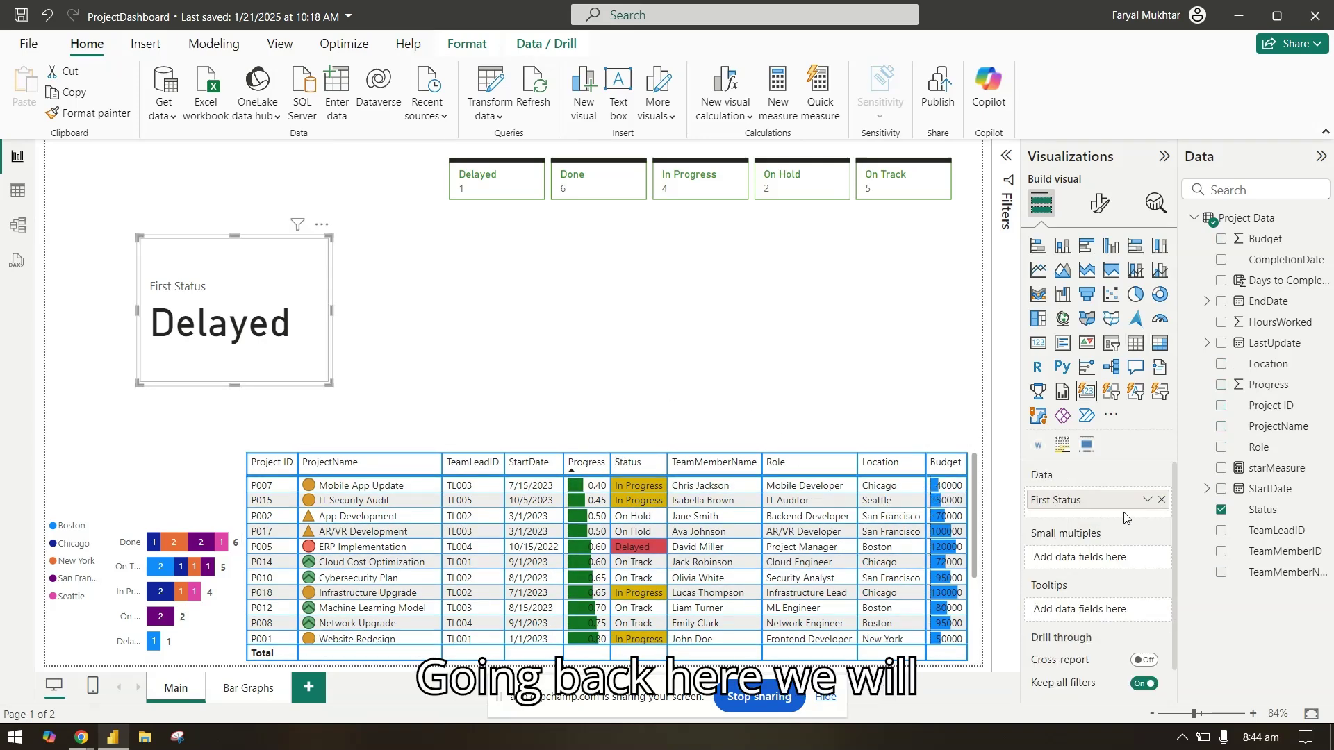
click(1147, 503)
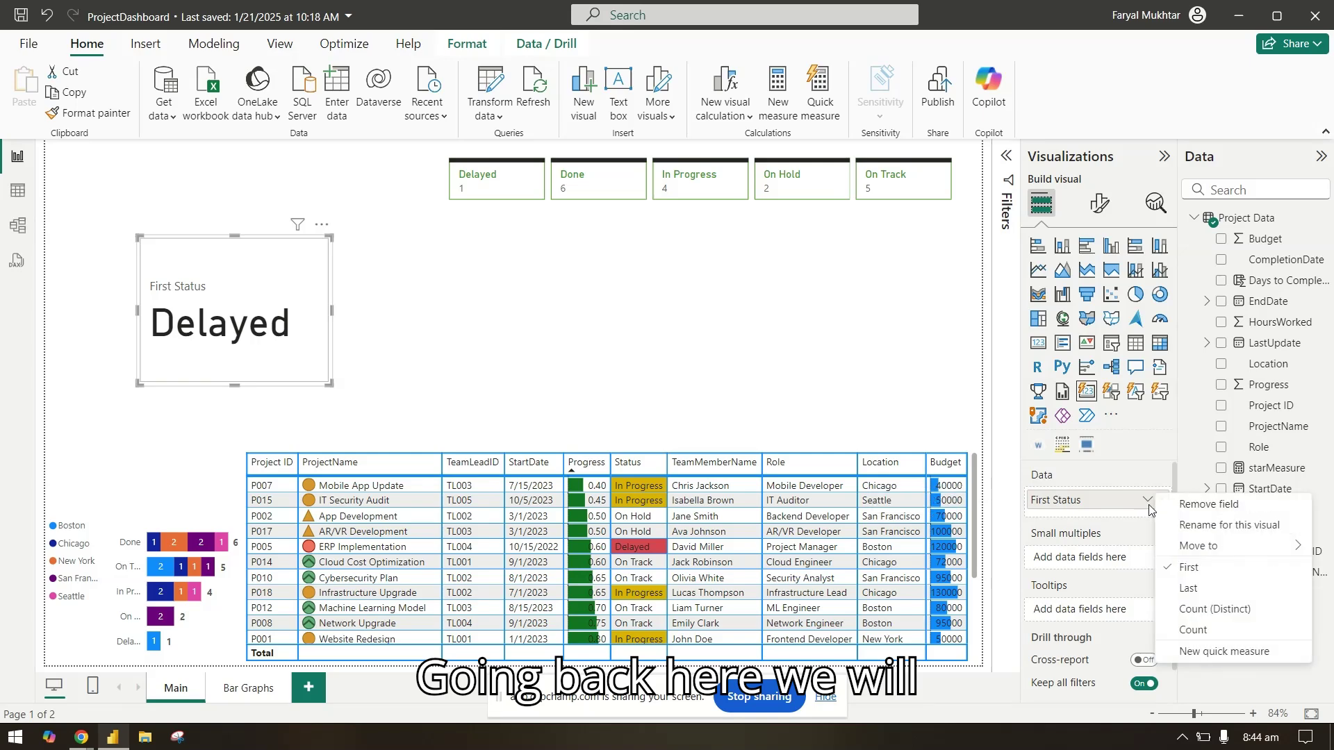
click(1235, 616)
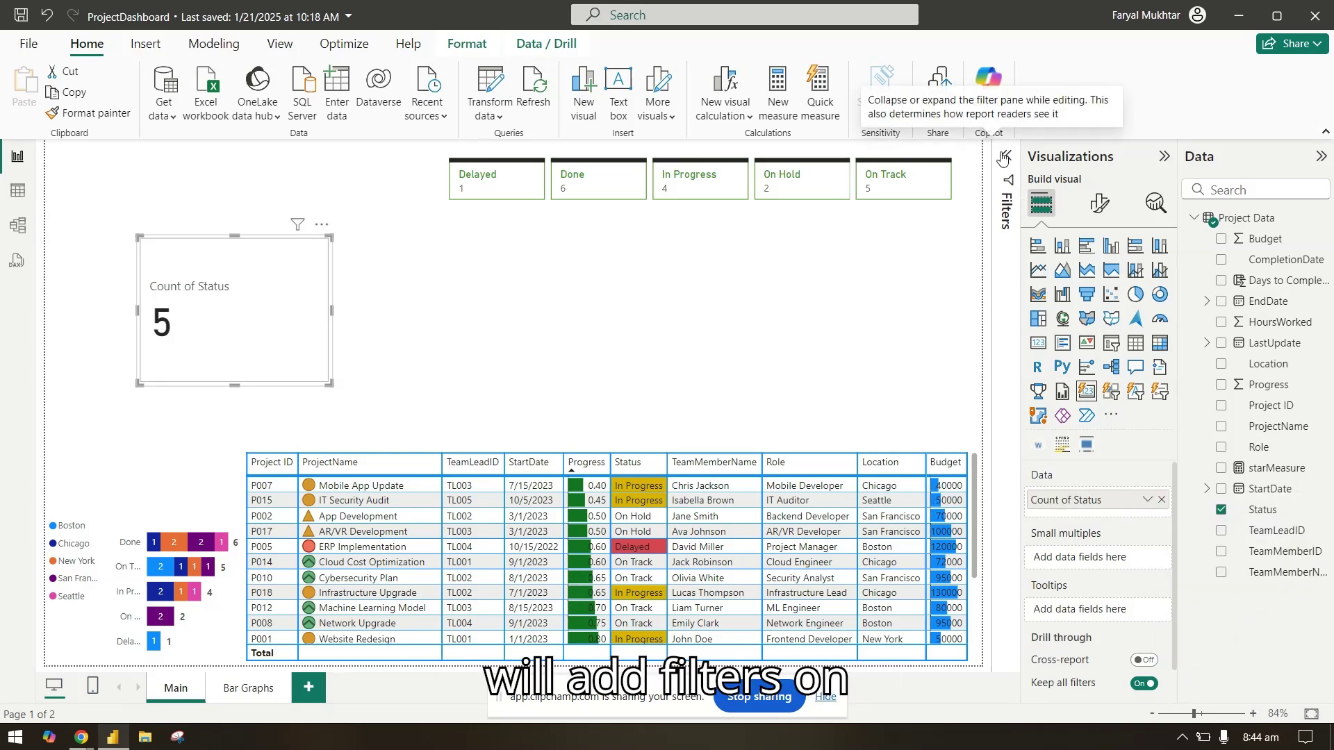
- Filter the card on Status to keep only In Progress and On Track
click(1010, 182)
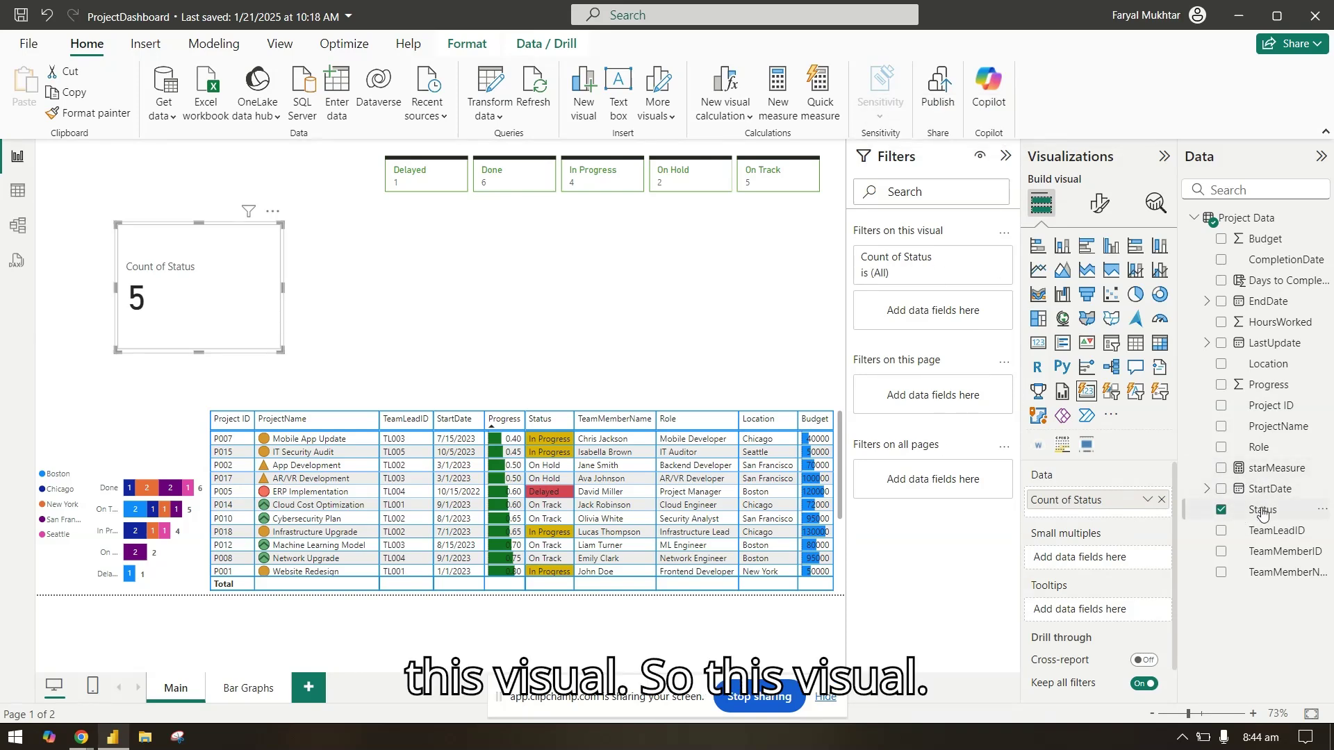
drag(1262, 510, 931, 320)
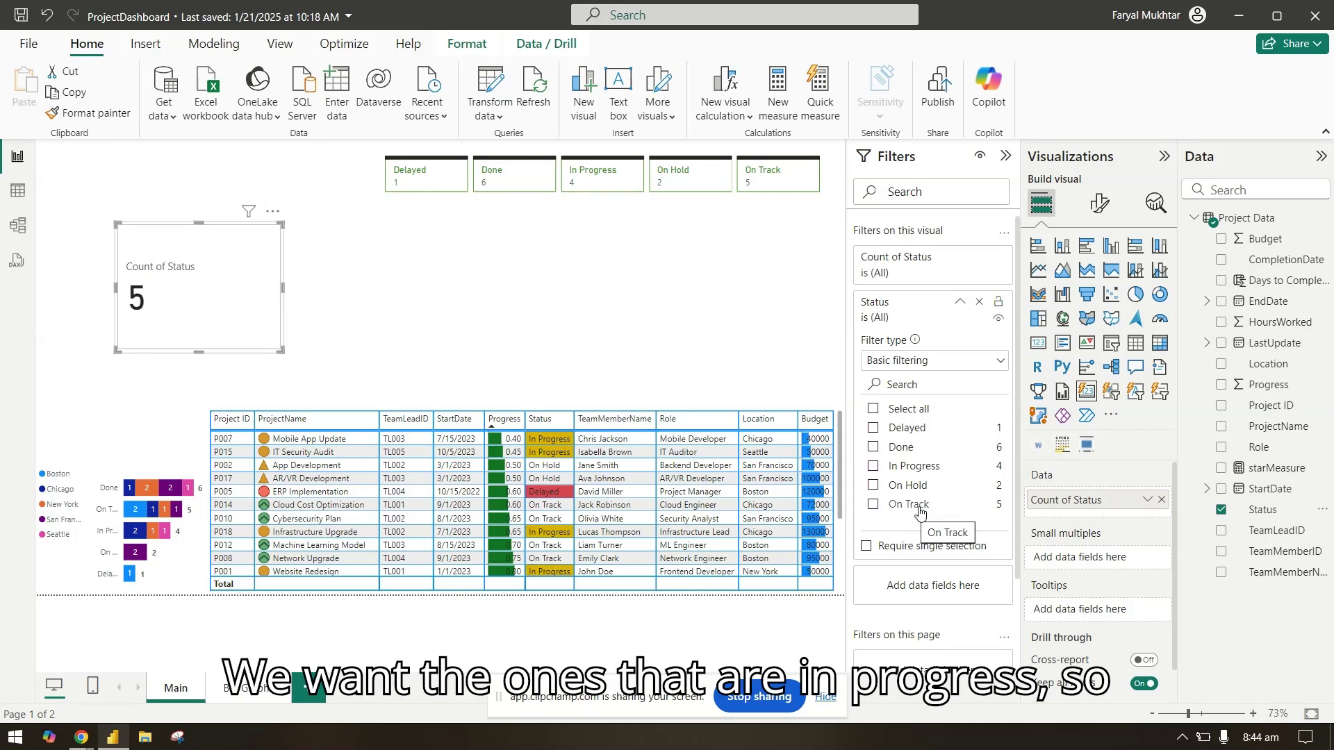
click(923, 472)
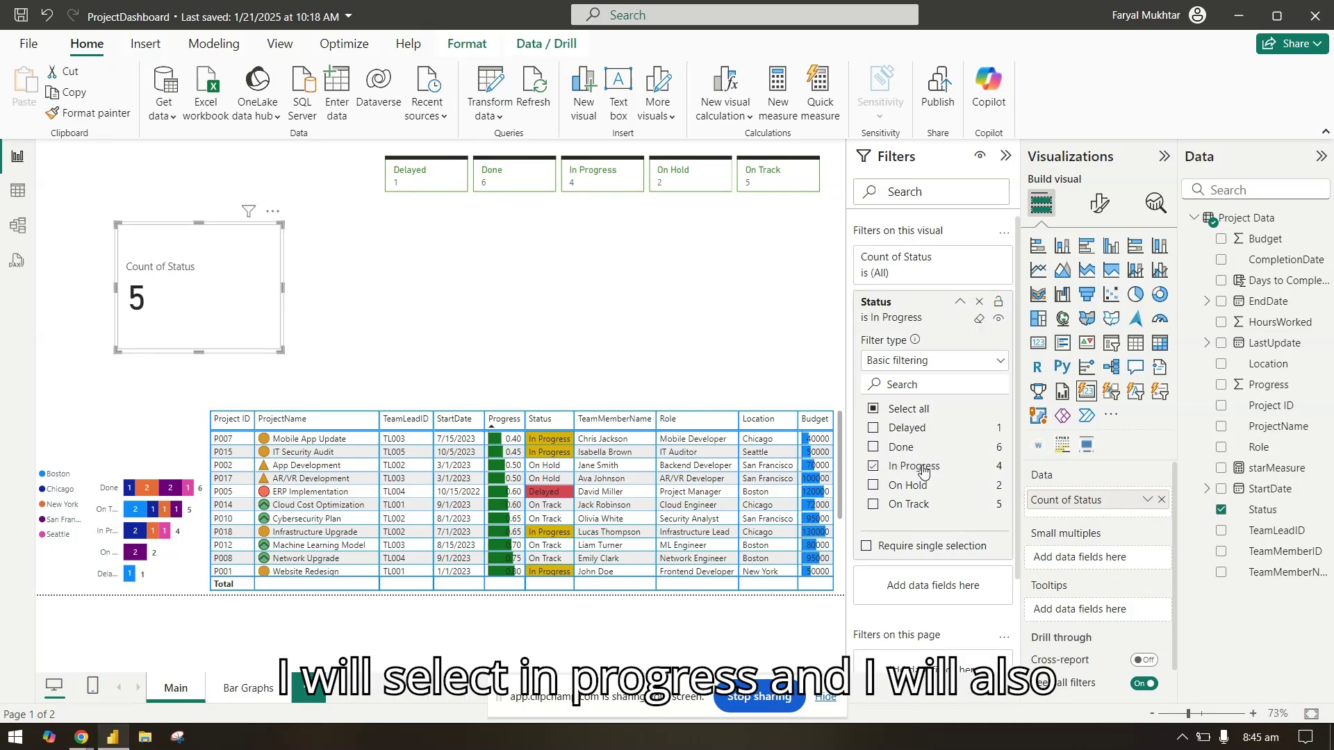
click(917, 507)
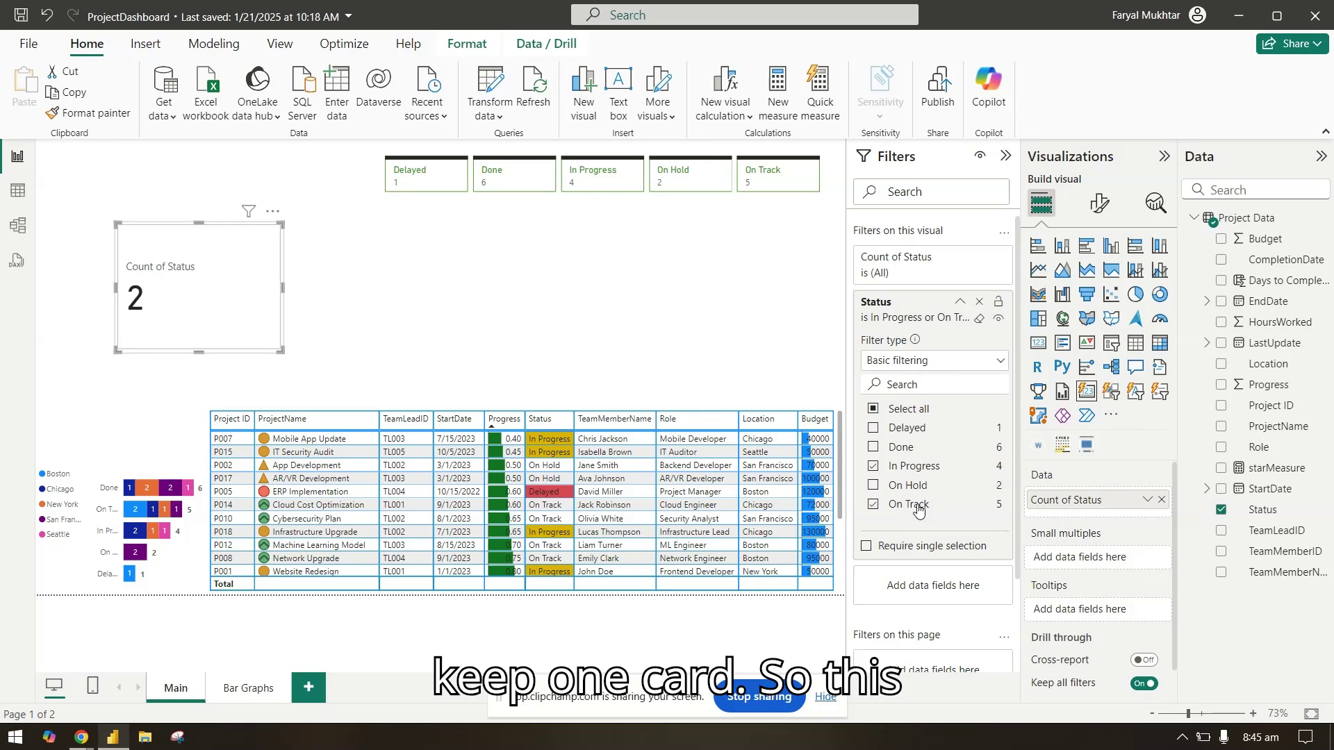
- Count all Status rows and rename the card's field to 'In Progress'
click(1147, 501)
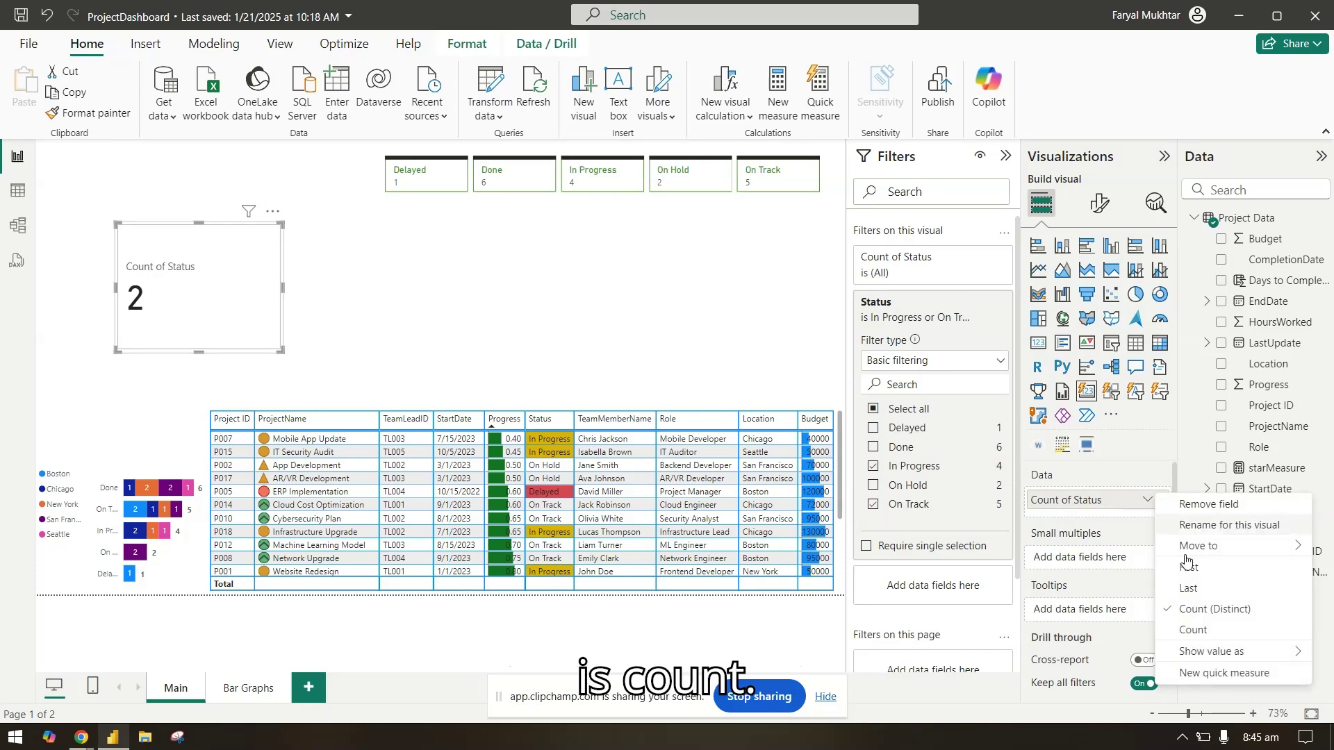
click(1222, 633)
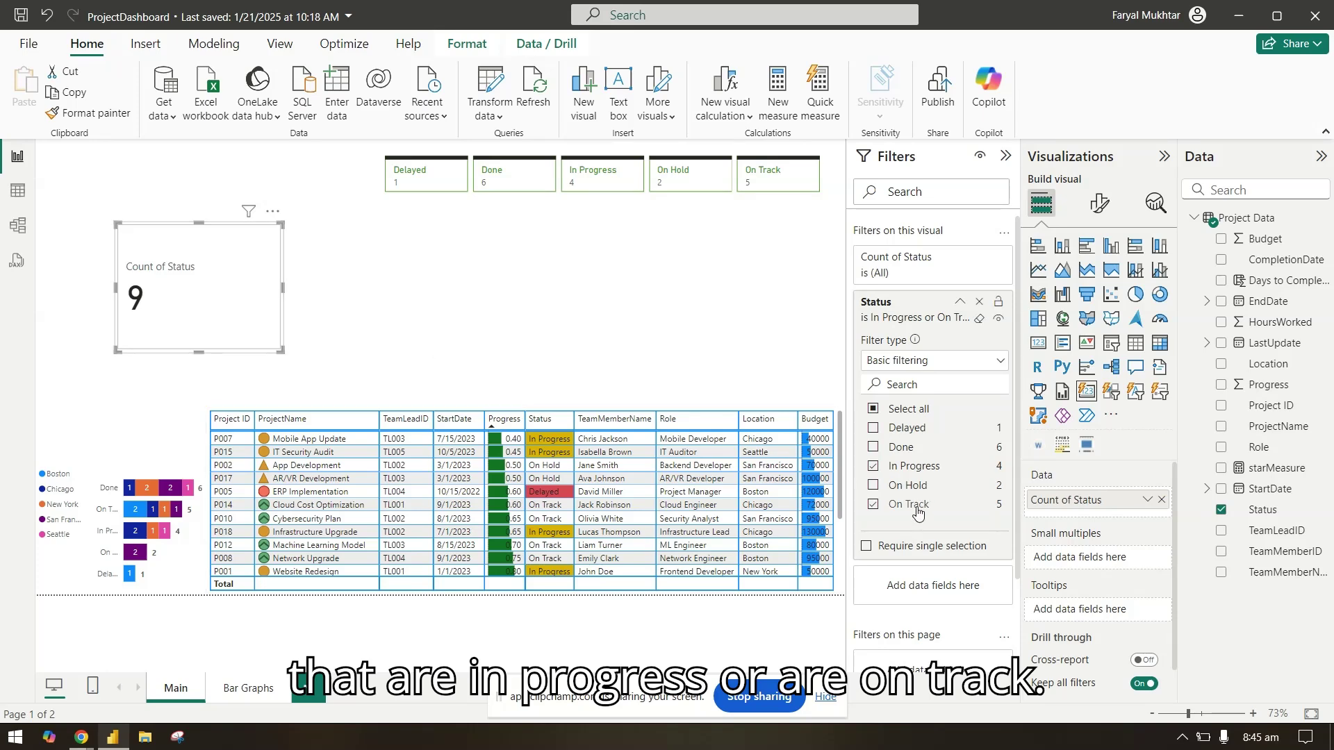
double_click(1106, 500)
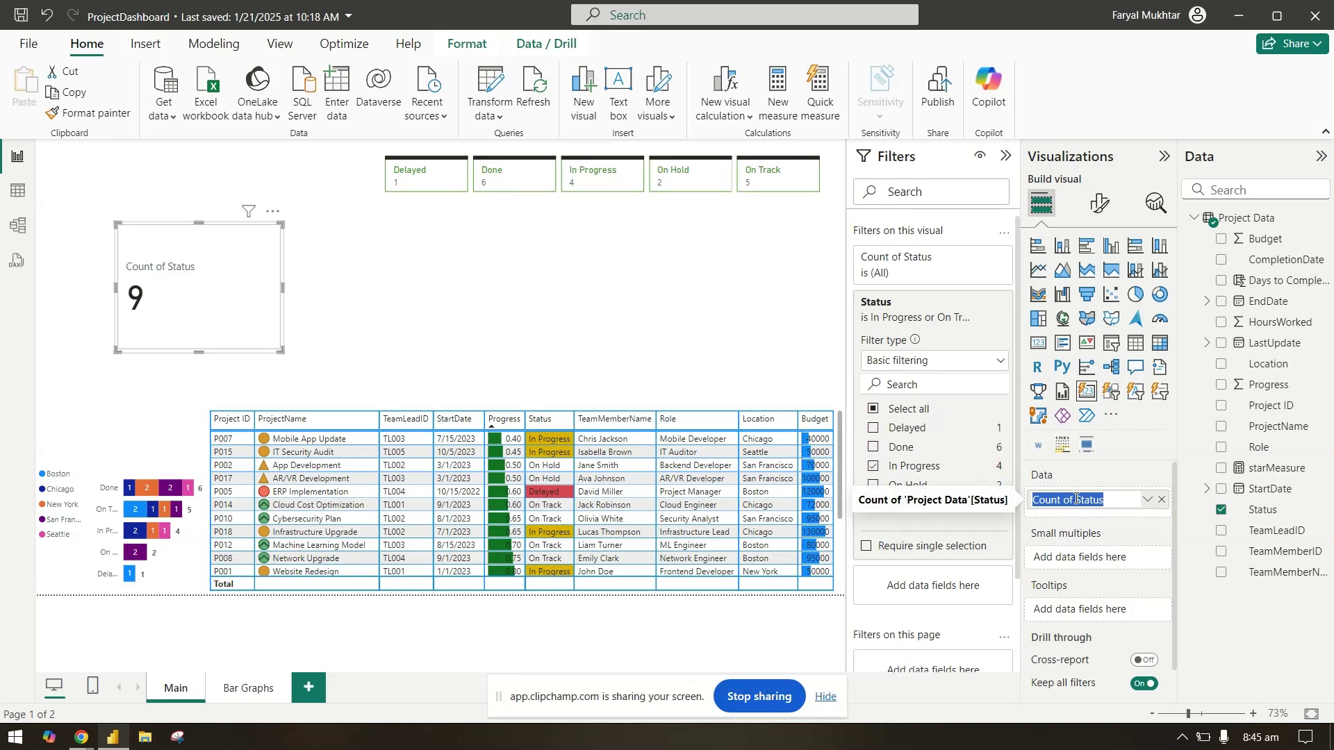
key(BackSpace)
text(In Progr)
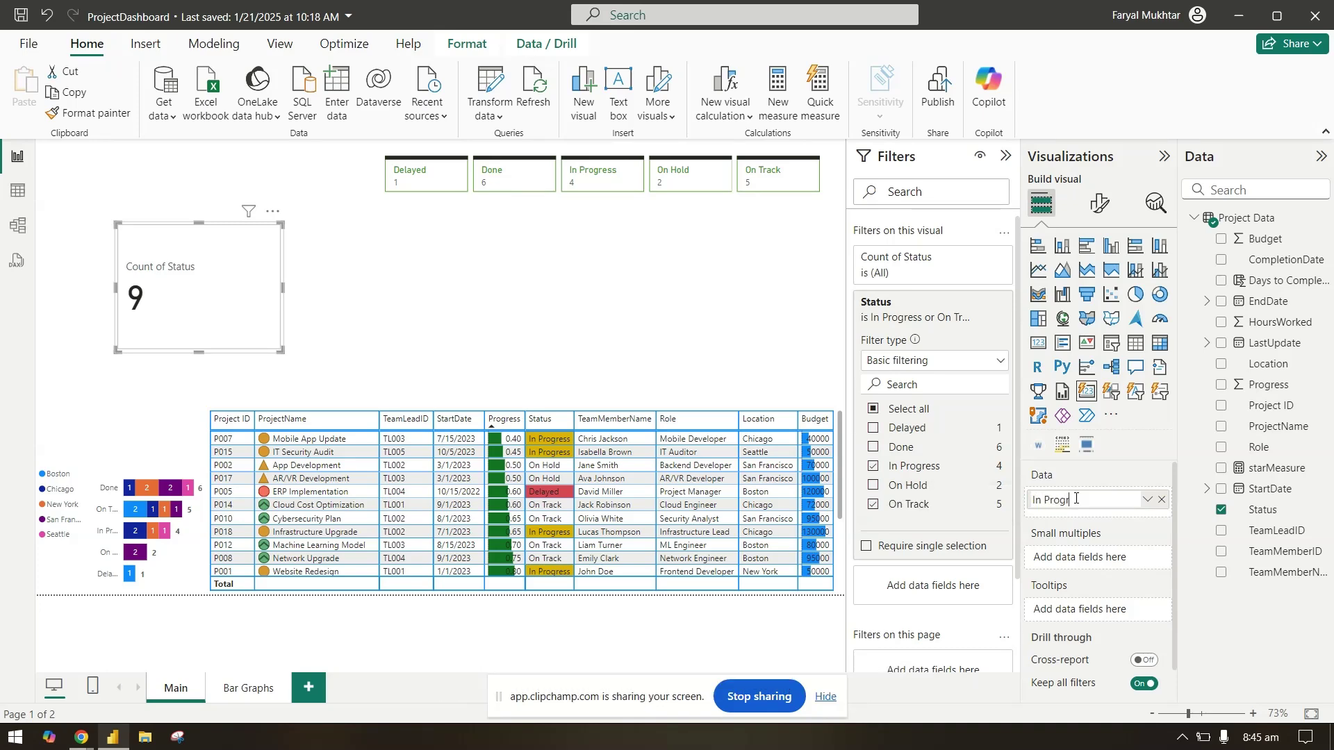
text(ess)
key(Return)
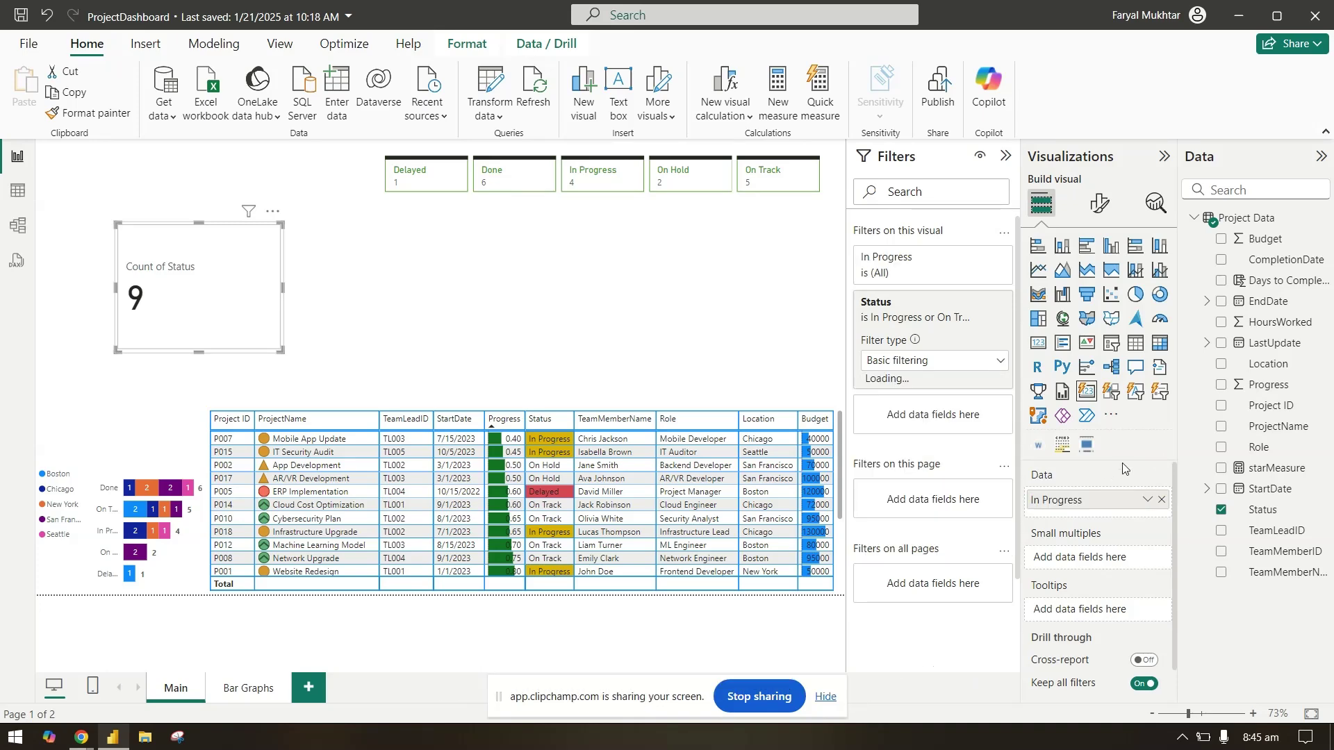
click(1100, 207)
- Centre the card's title and value and colour the 9 yellow
click(1063, 322)
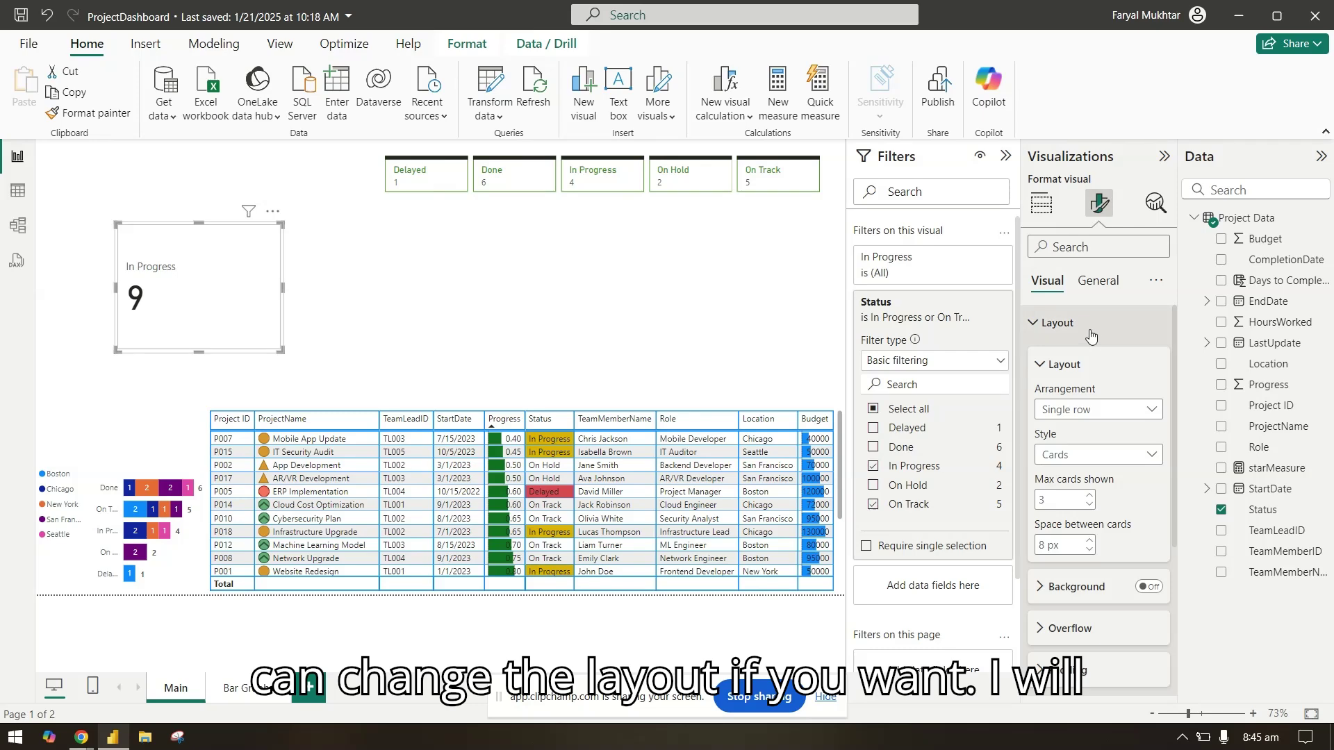
click(1090, 337)
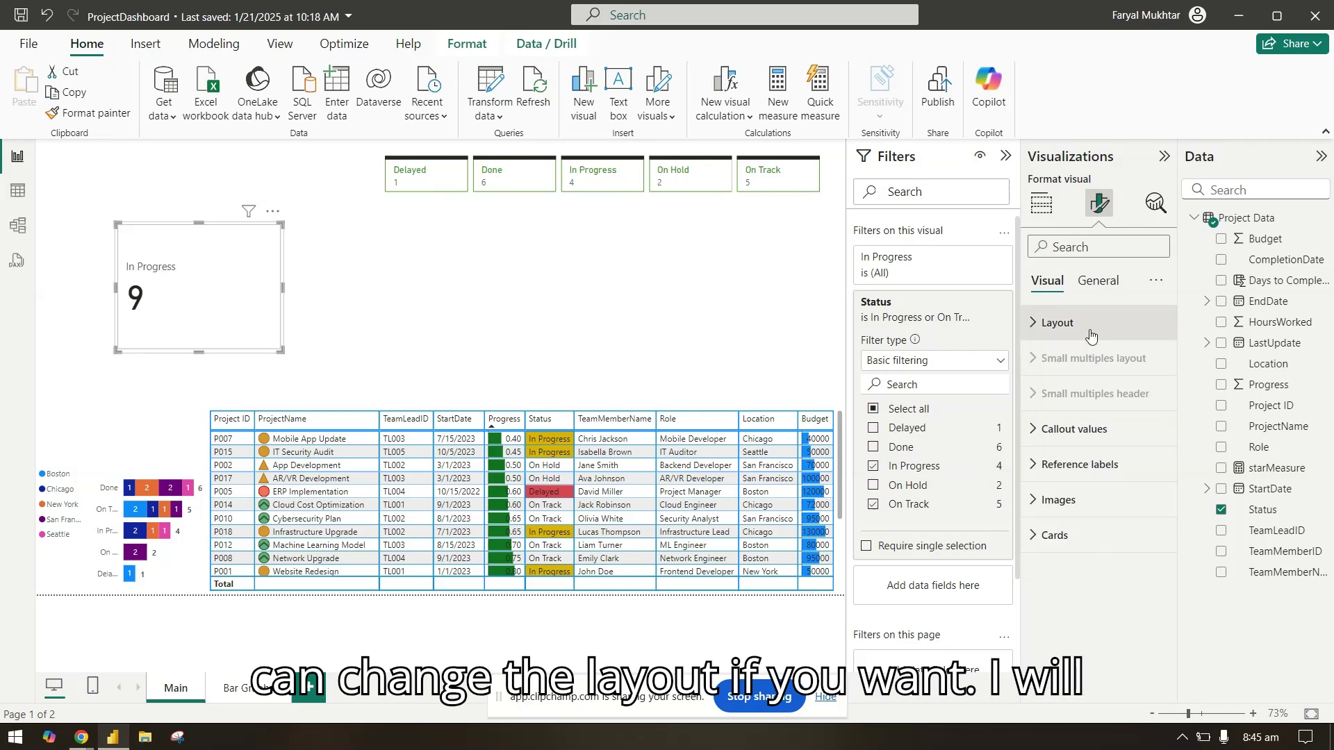
click(1092, 430)
scroll(1090, 334, down, 2)
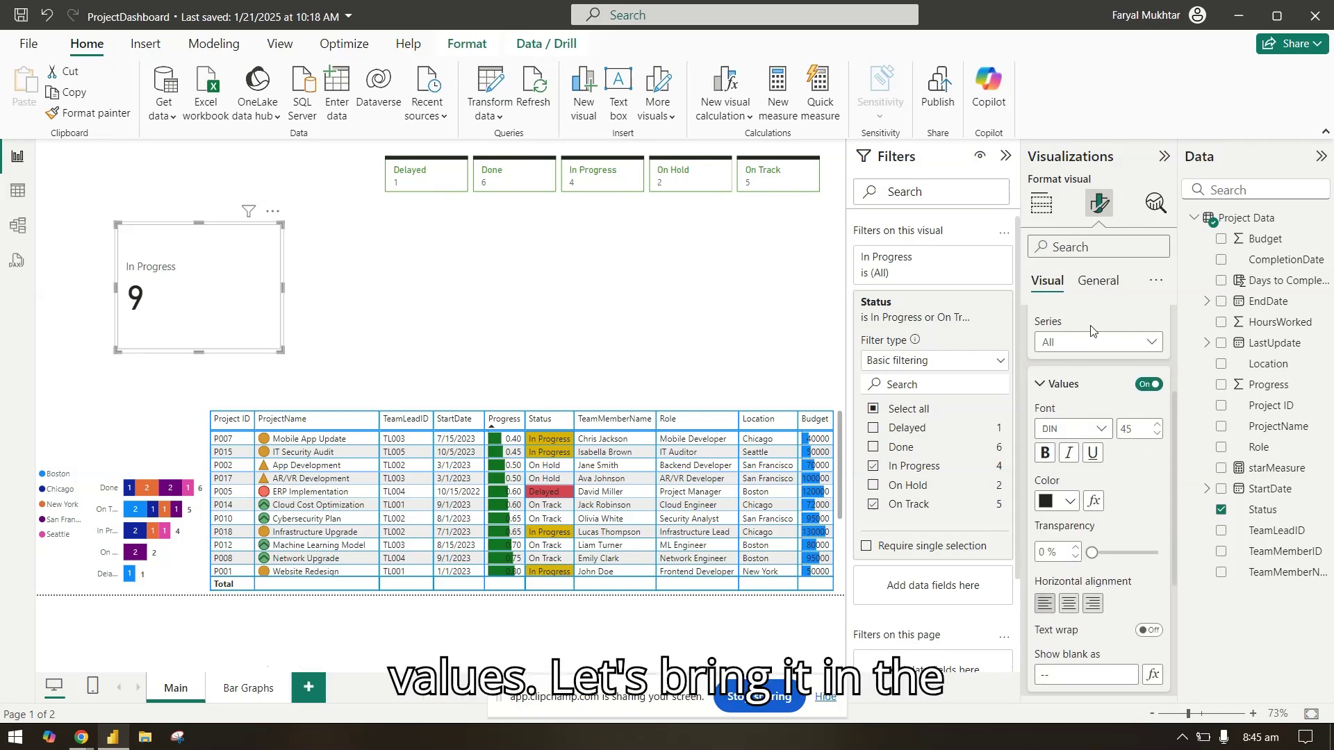
click(1073, 604)
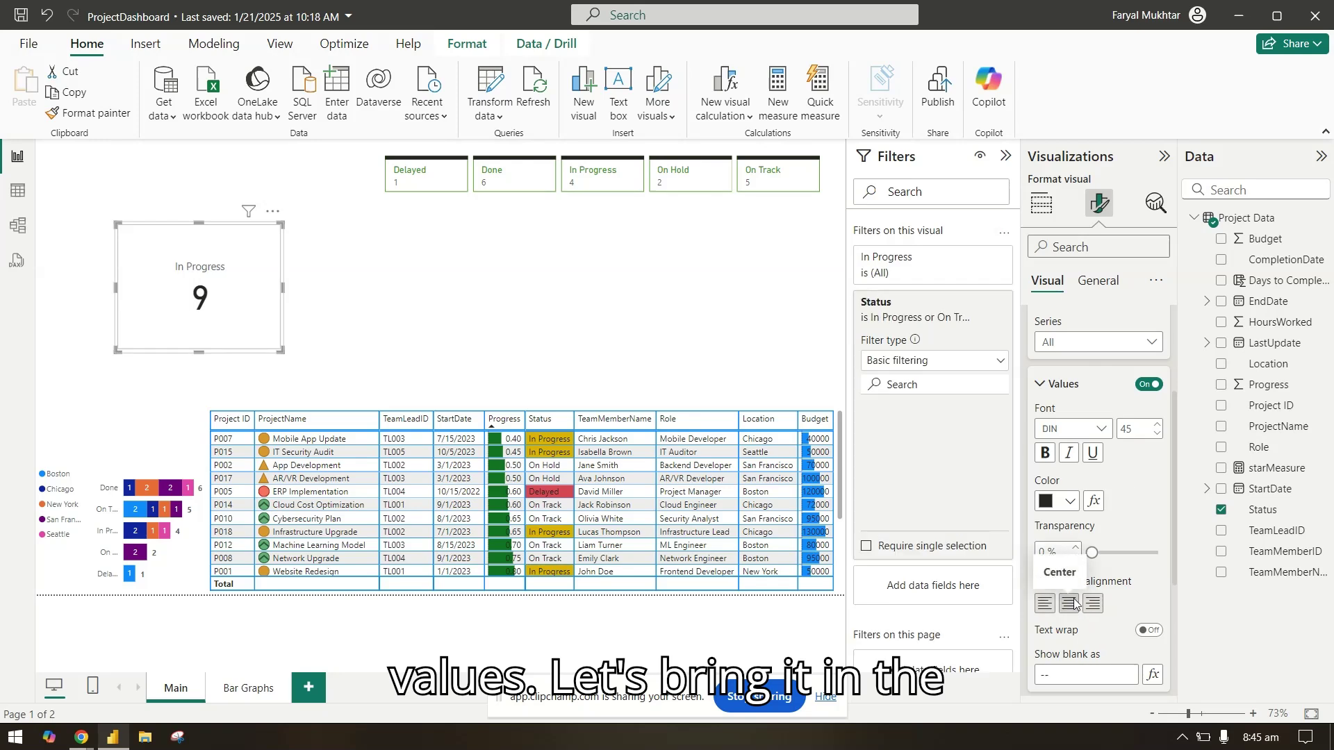
click(1068, 502)
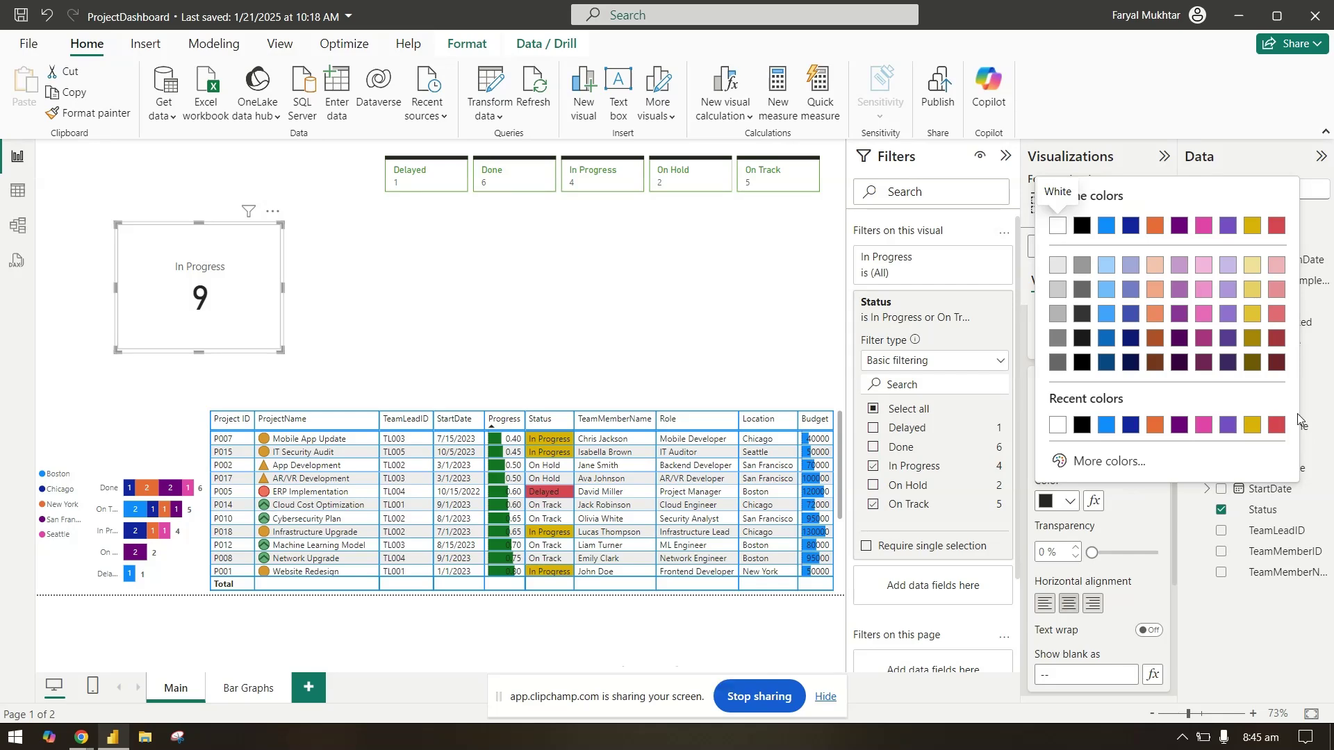
click(1255, 425)
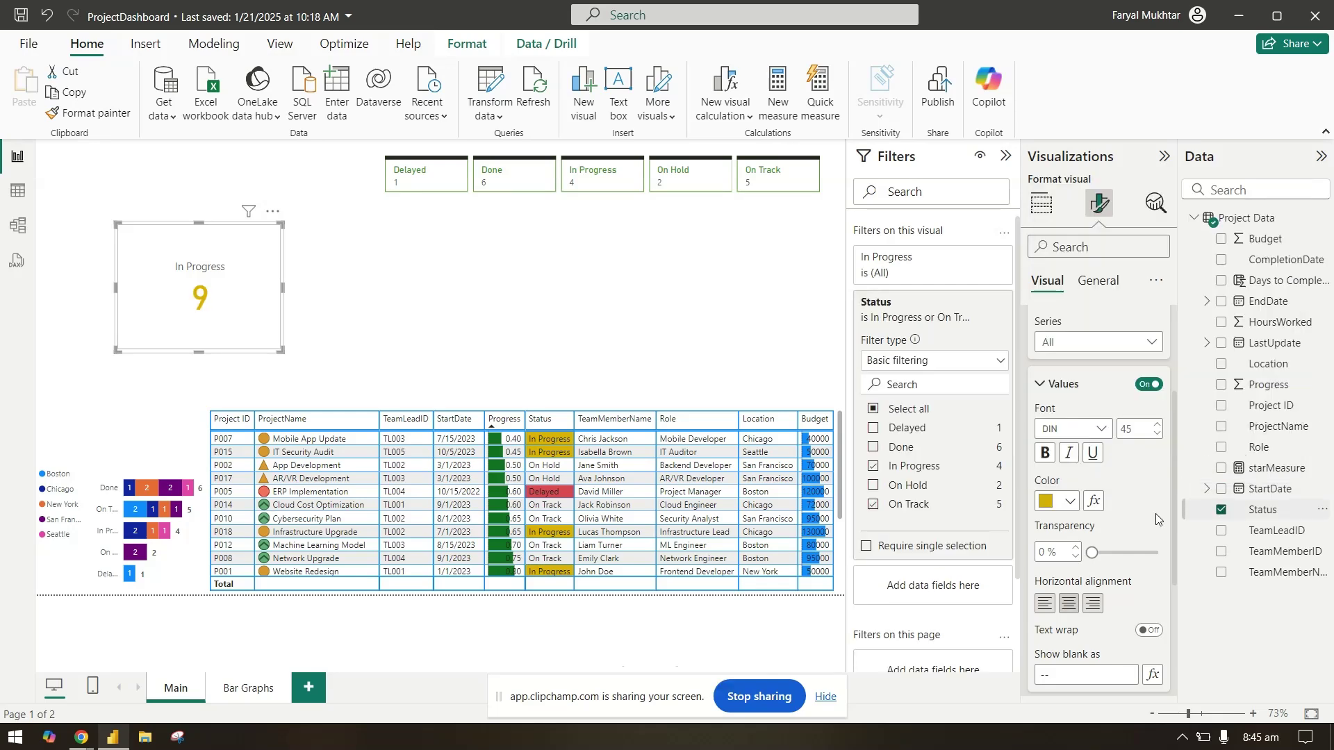
scroll(1102, 520, down, 3)
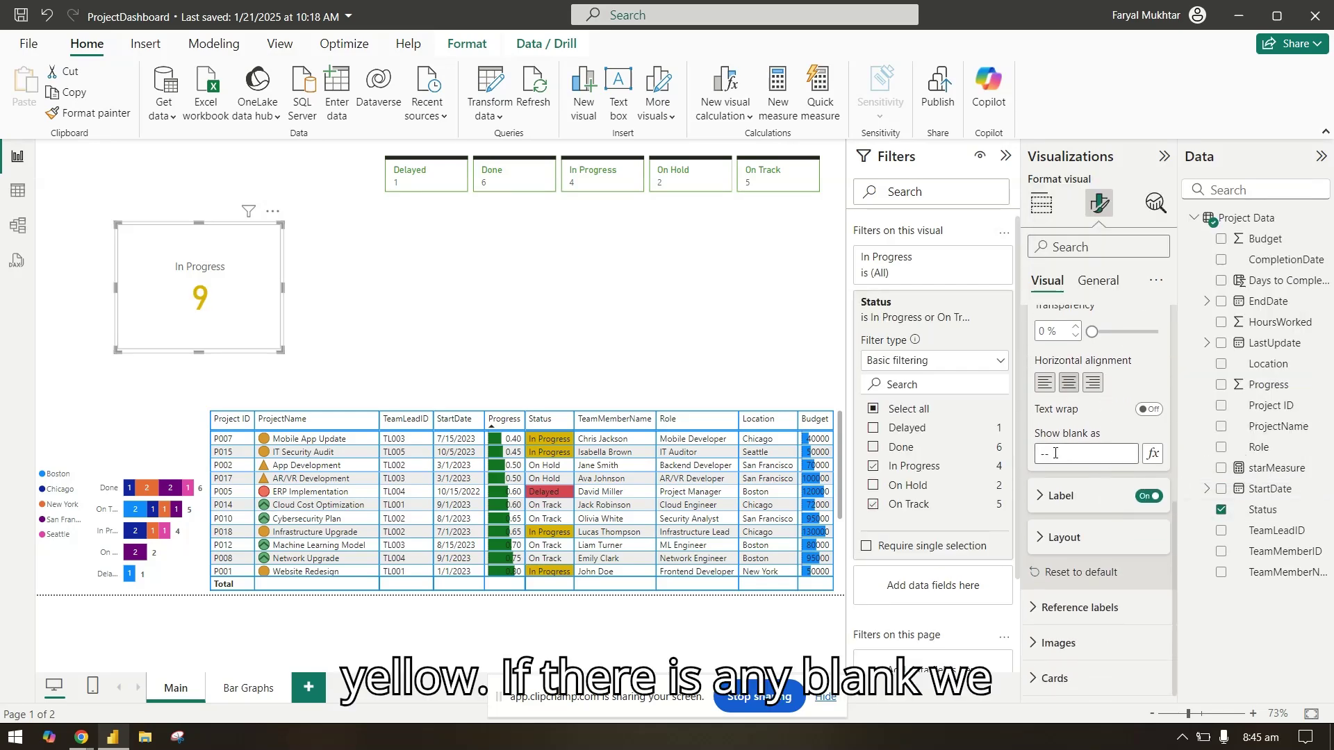
click(1054, 457)
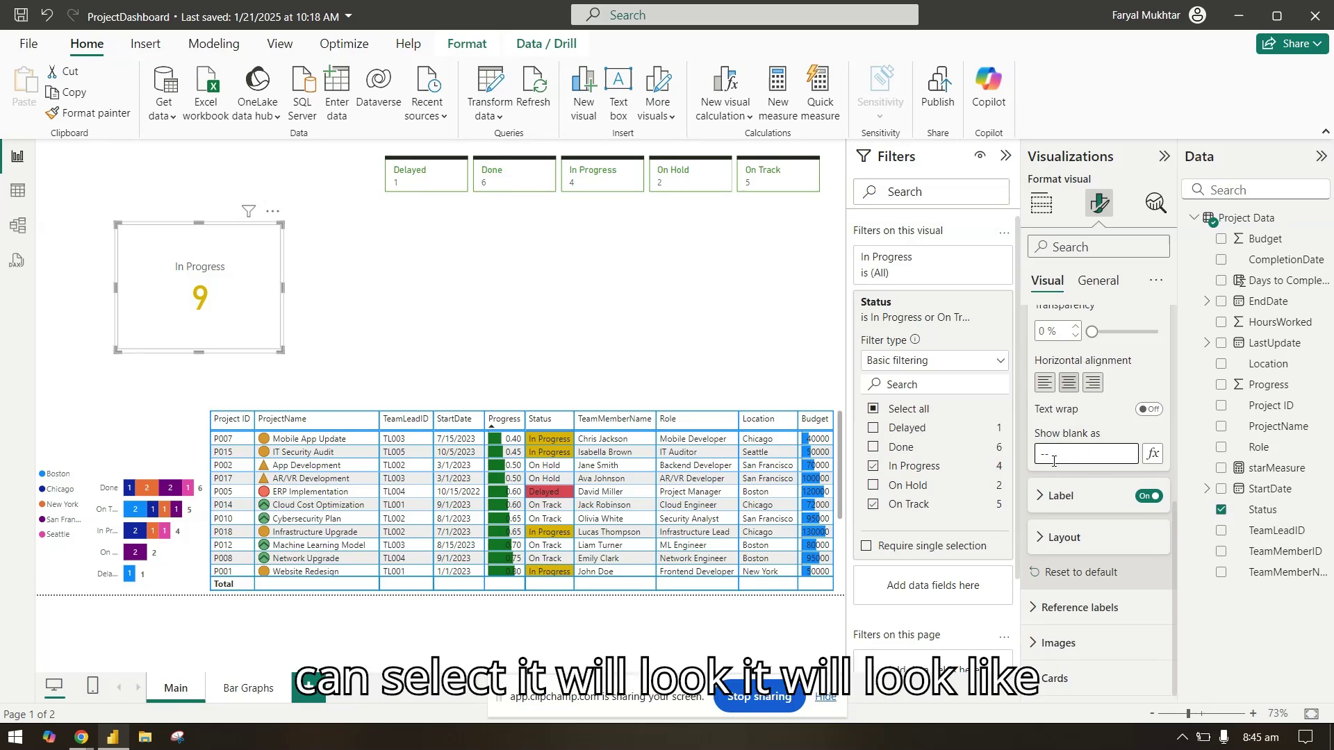
- Make the In Progress label bold and set its position to Below Value
click(1074, 507)
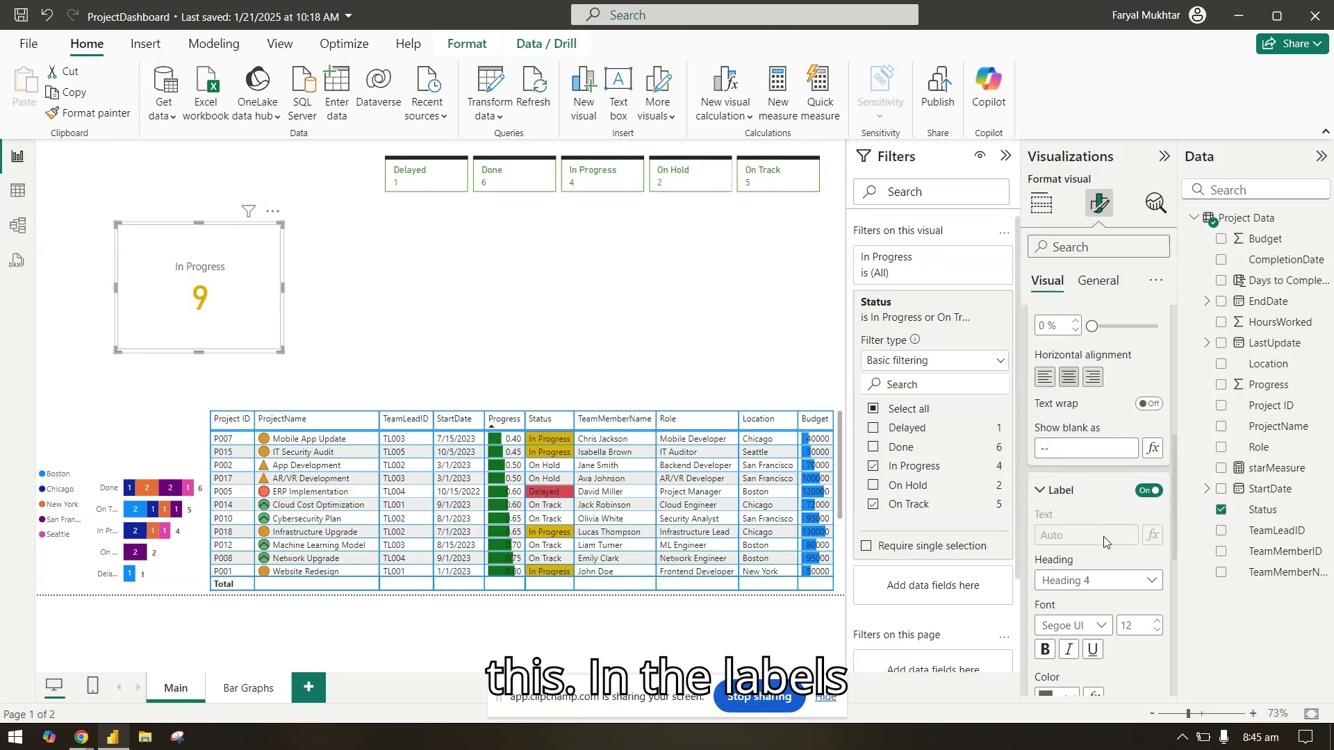
scroll(1101, 496, down, 2)
click(1045, 482)
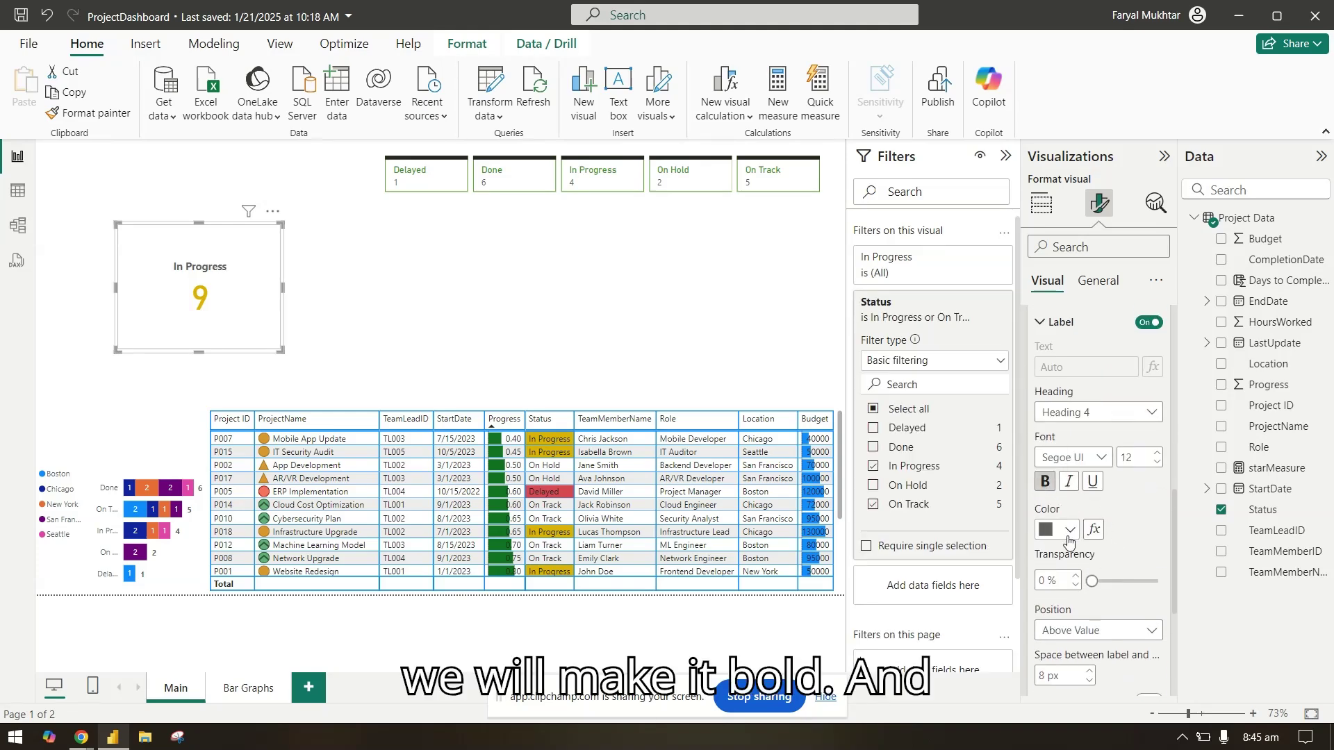
scroll(1097, 552, down, 1)
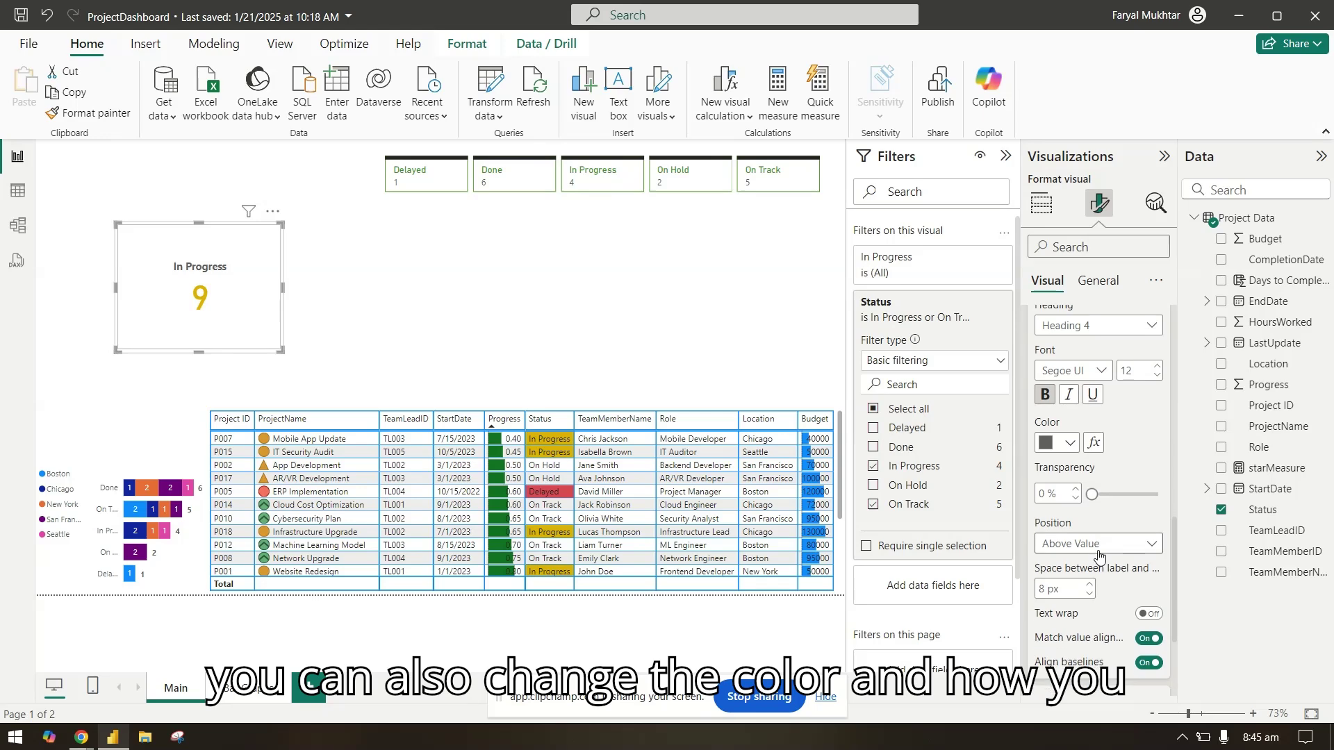
click(1145, 546)
click(1145, 564)
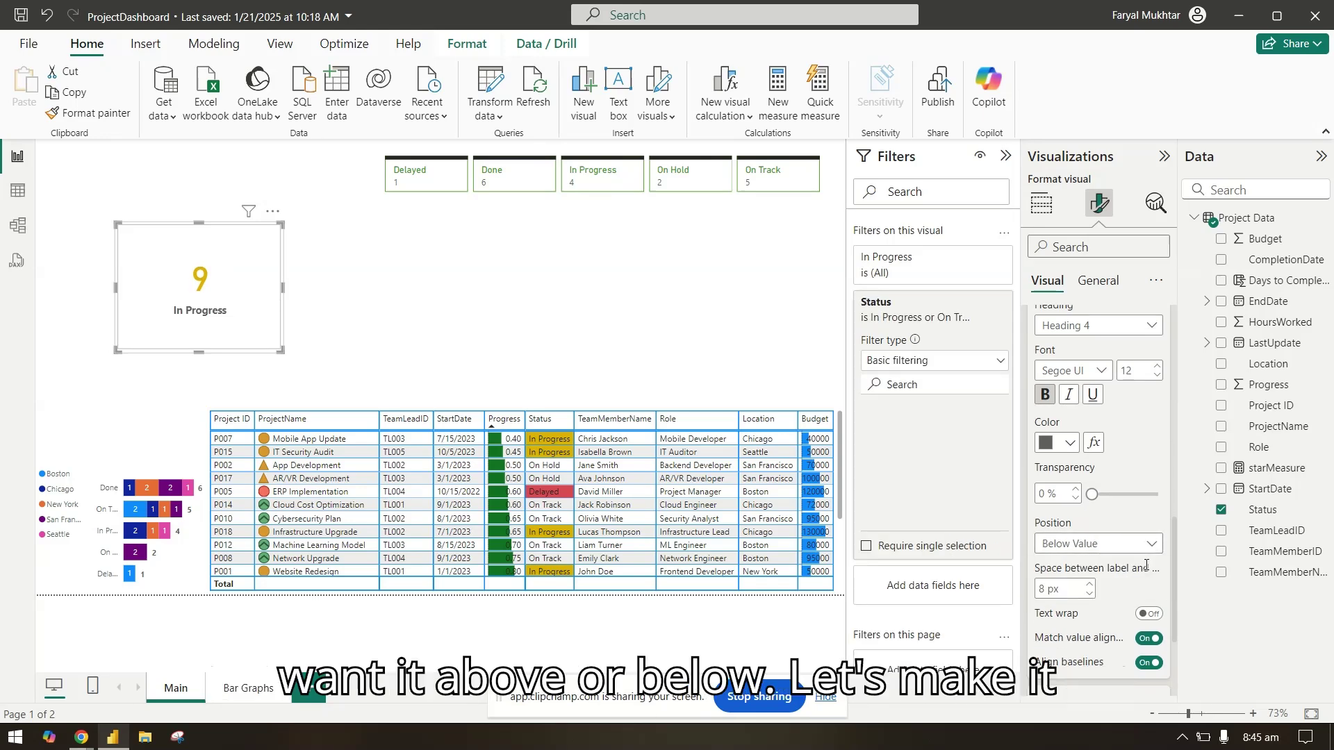
scroll(1137, 575, down, 2)
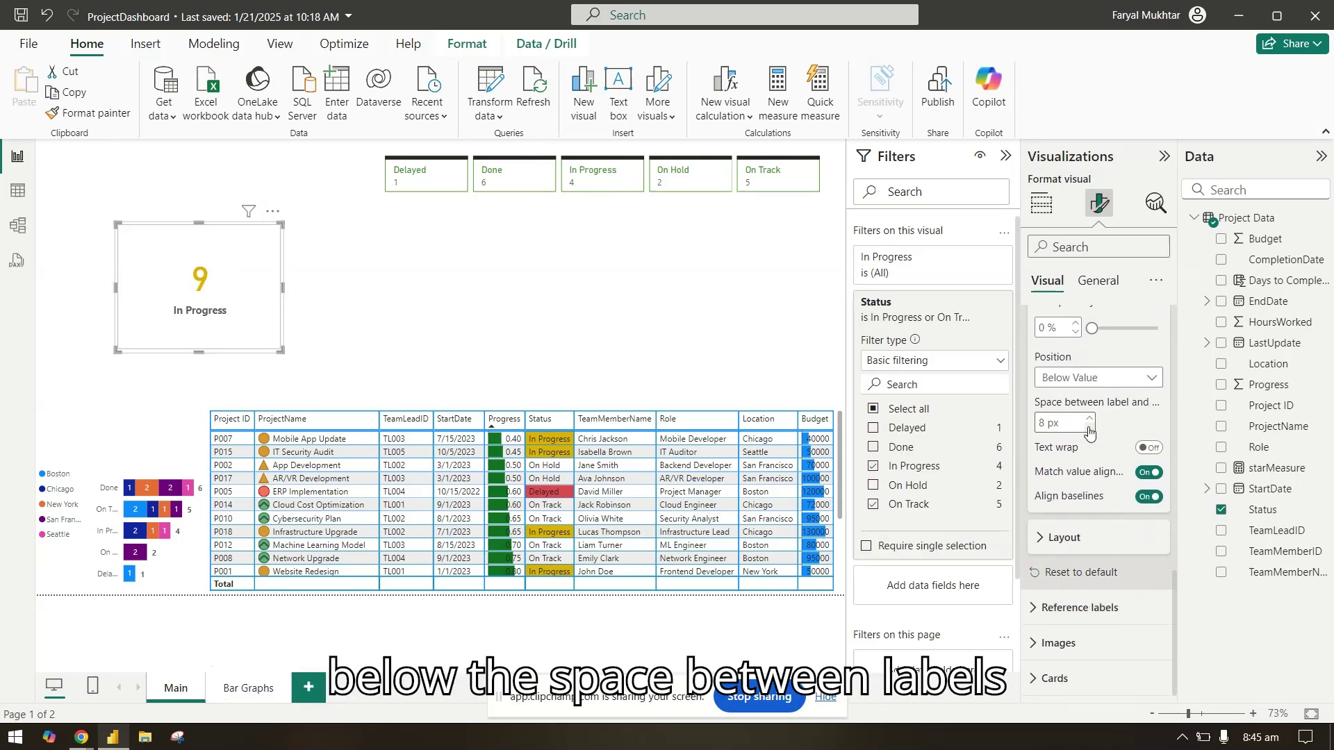
click(1109, 545)
scroll(1112, 552, down, 2)
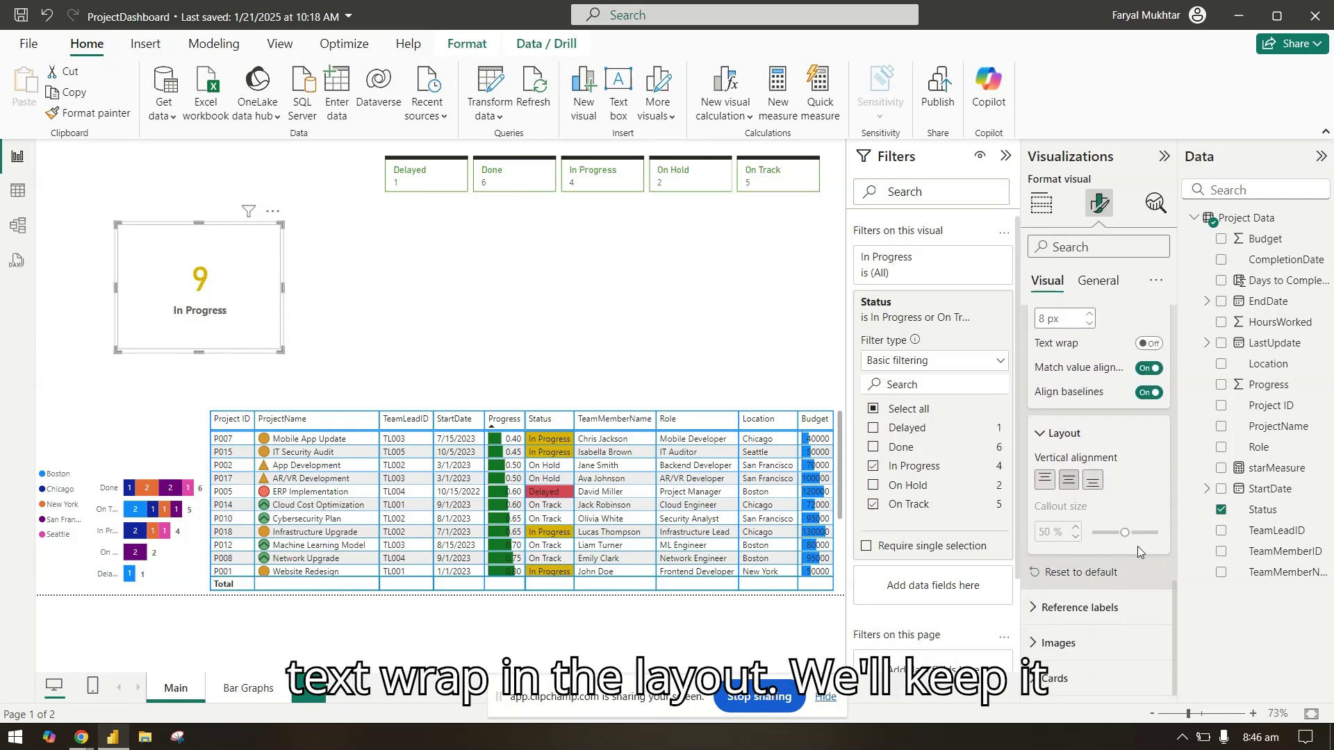
- Add Location as a reference label, then remove the First Location label again
click(1105, 607)
scroll(1135, 586, down, 3)
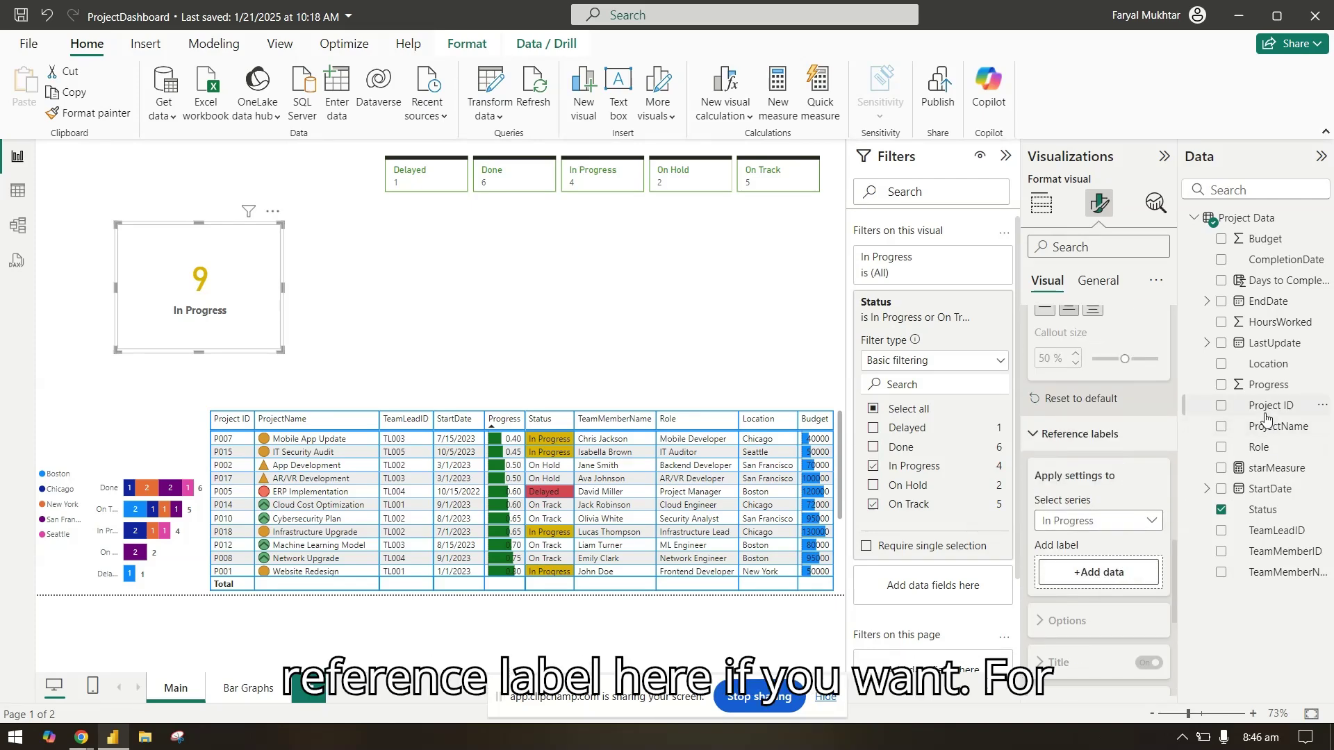
drag(1259, 361, 1112, 571)
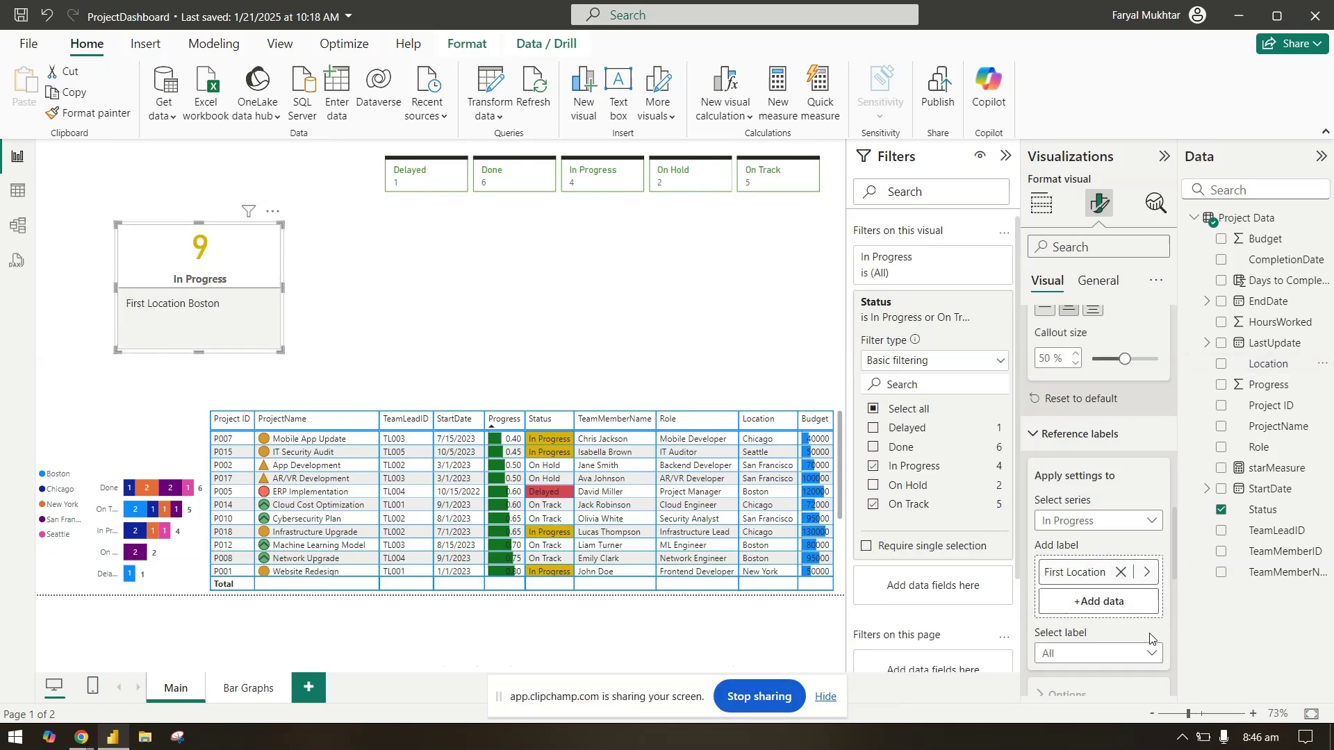
click(1147, 572)
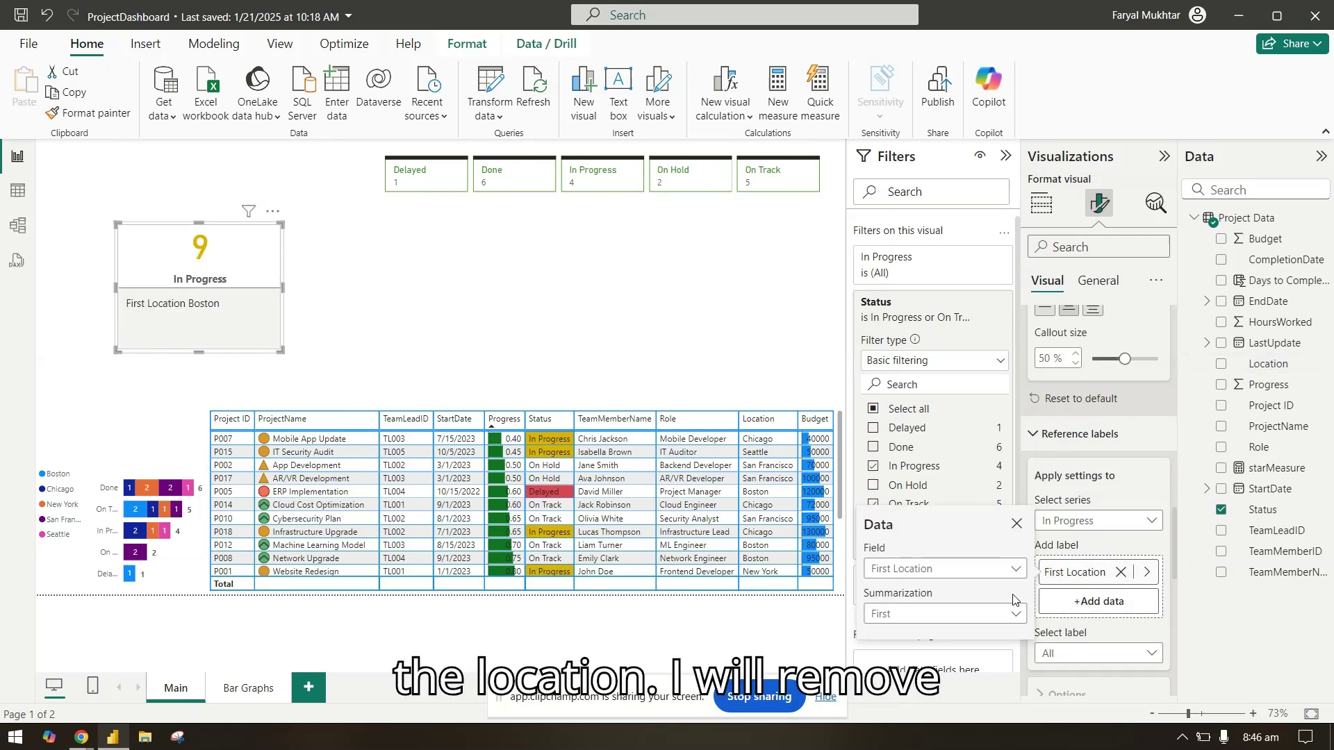
click(1145, 473)
click(1120, 572)
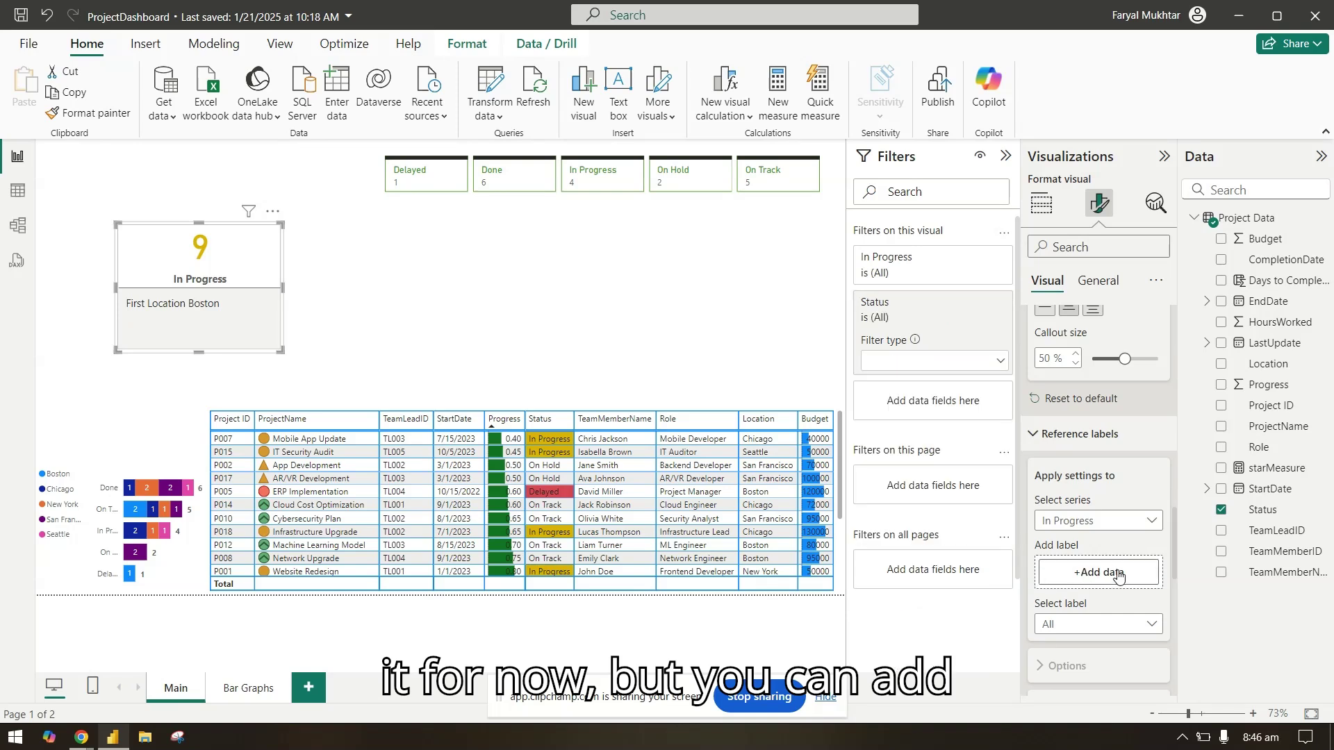
click(1082, 435)
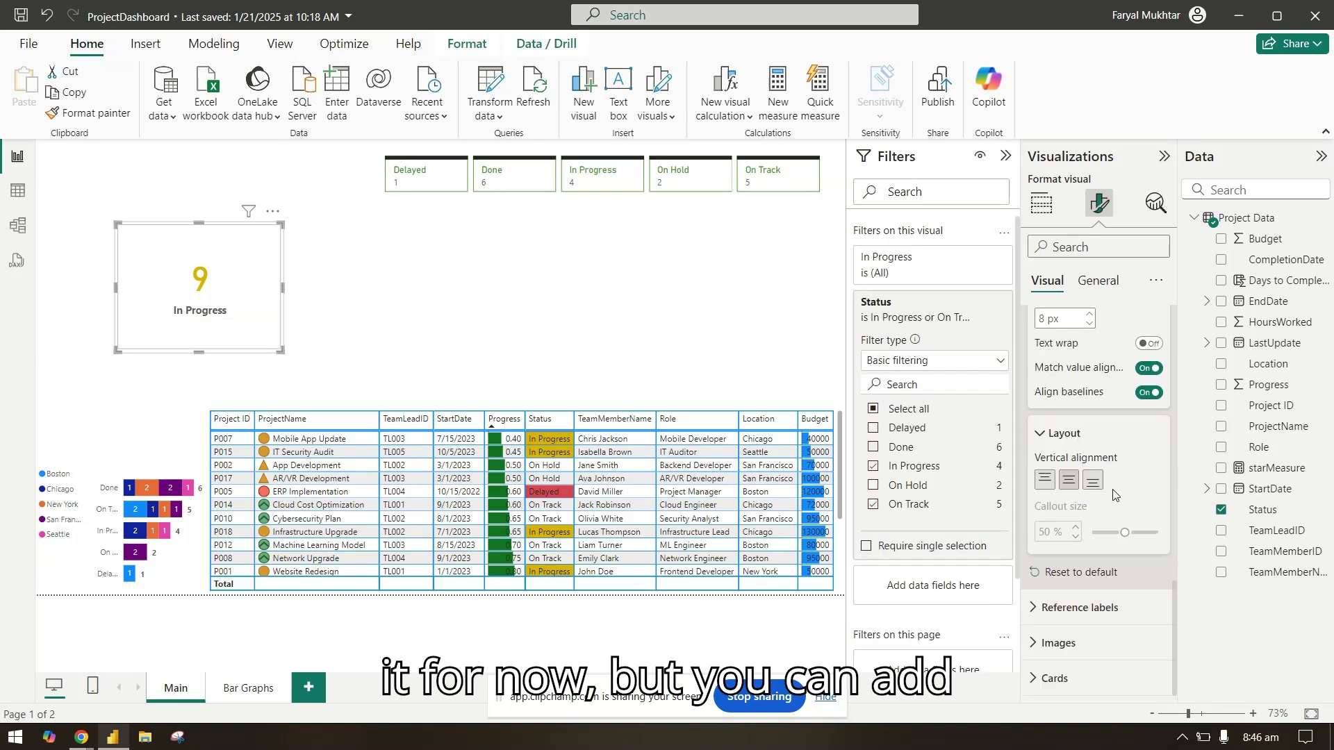
click(1067, 433)
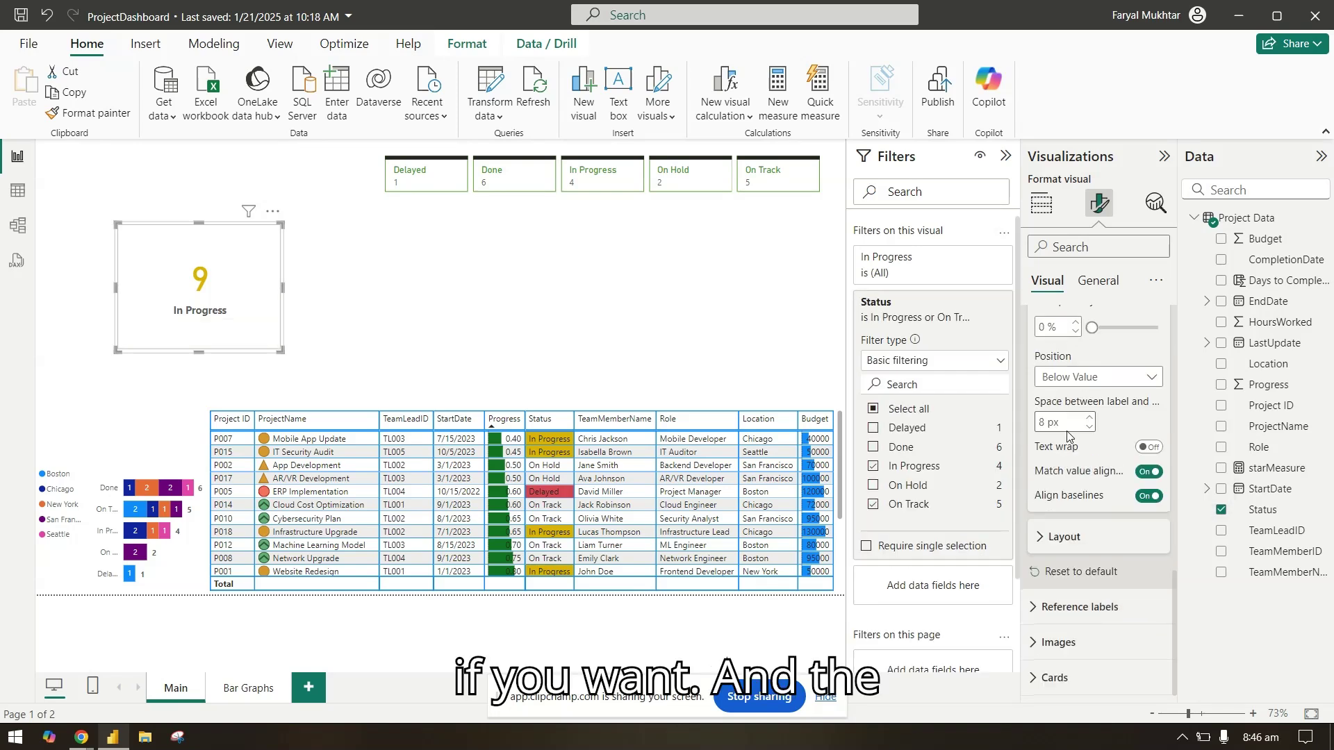
click(1058, 642)
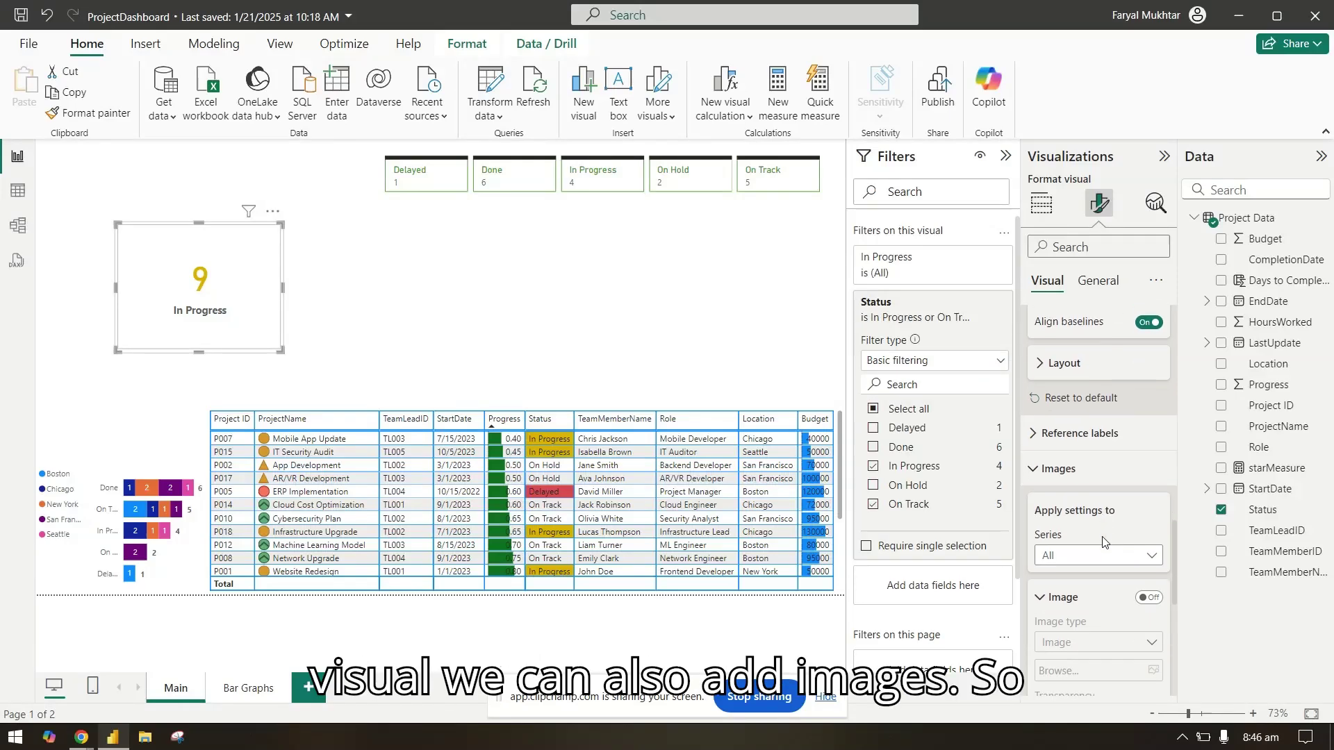
- Load the 2.PNG clock-with-check icon from the Desktop as the card image
scroll(1102, 542, down, 3)
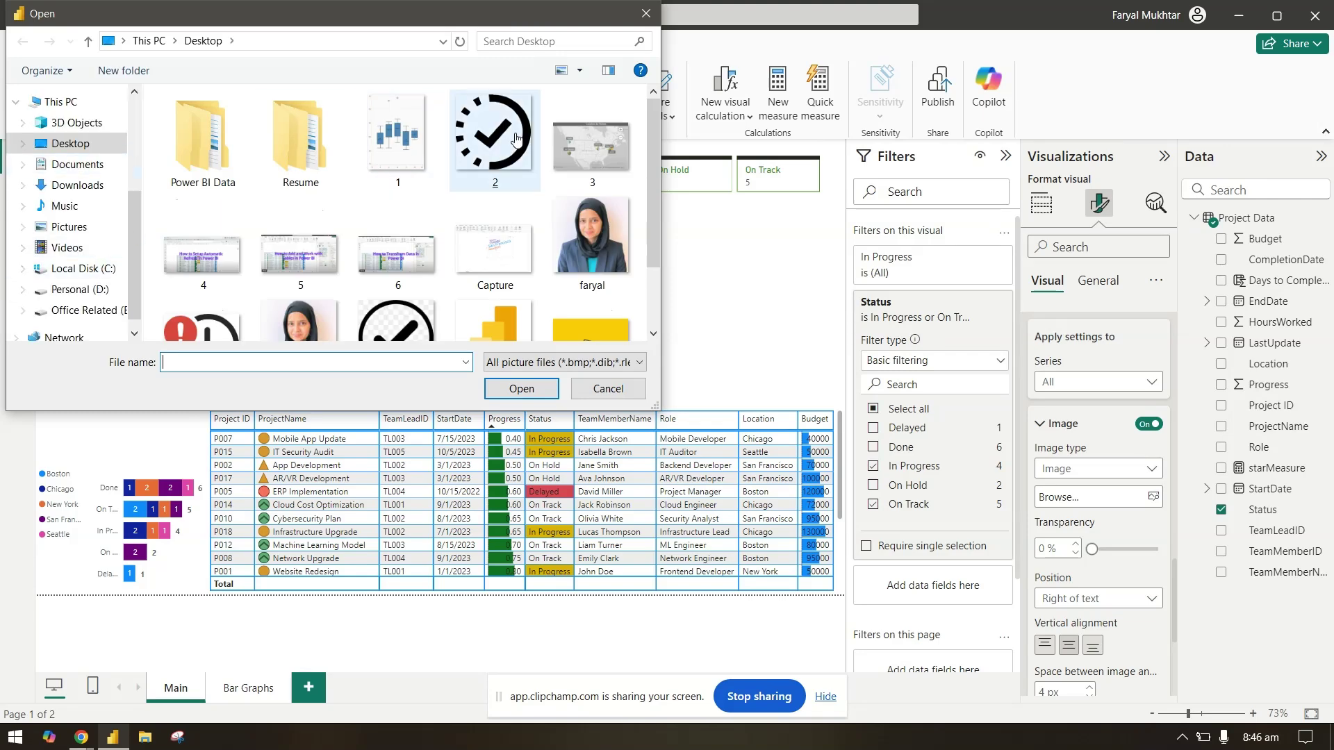
scroll(440, 214, down, 1)
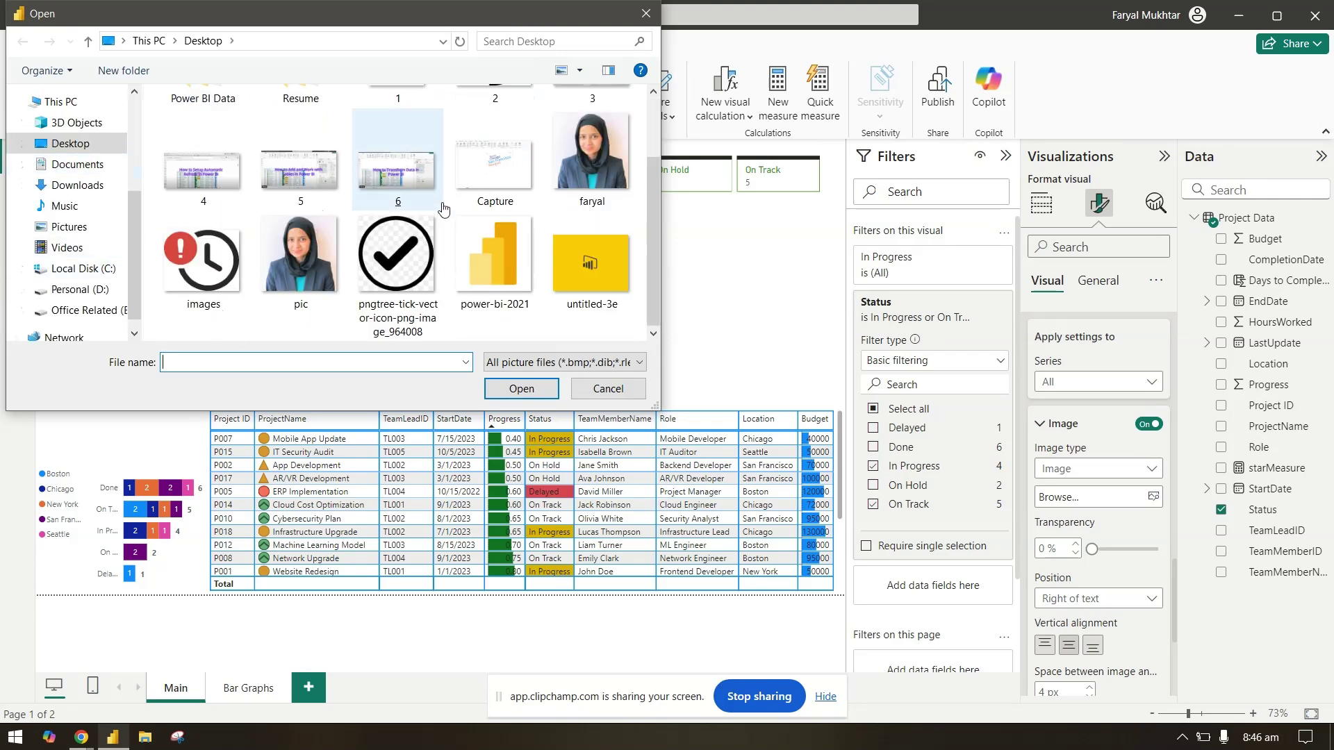
scroll(410, 244, up, 1)
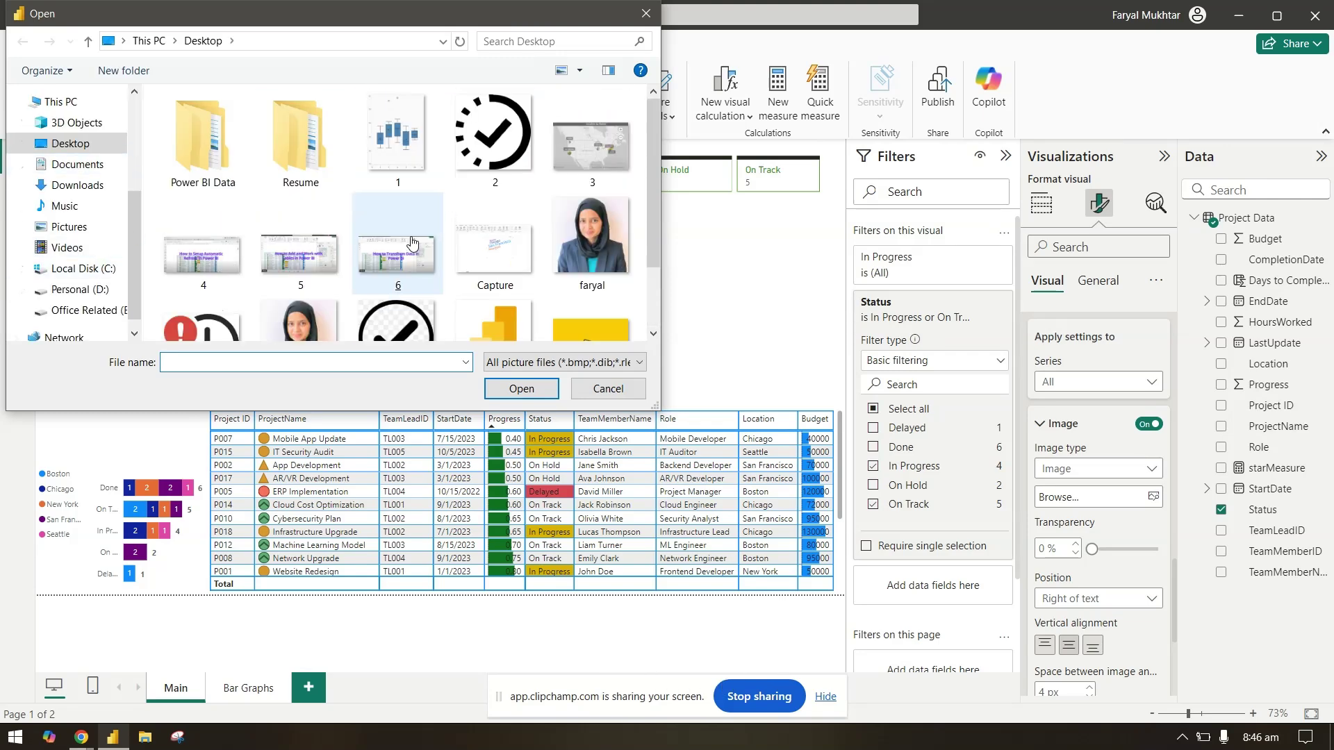
double_click(479, 159)
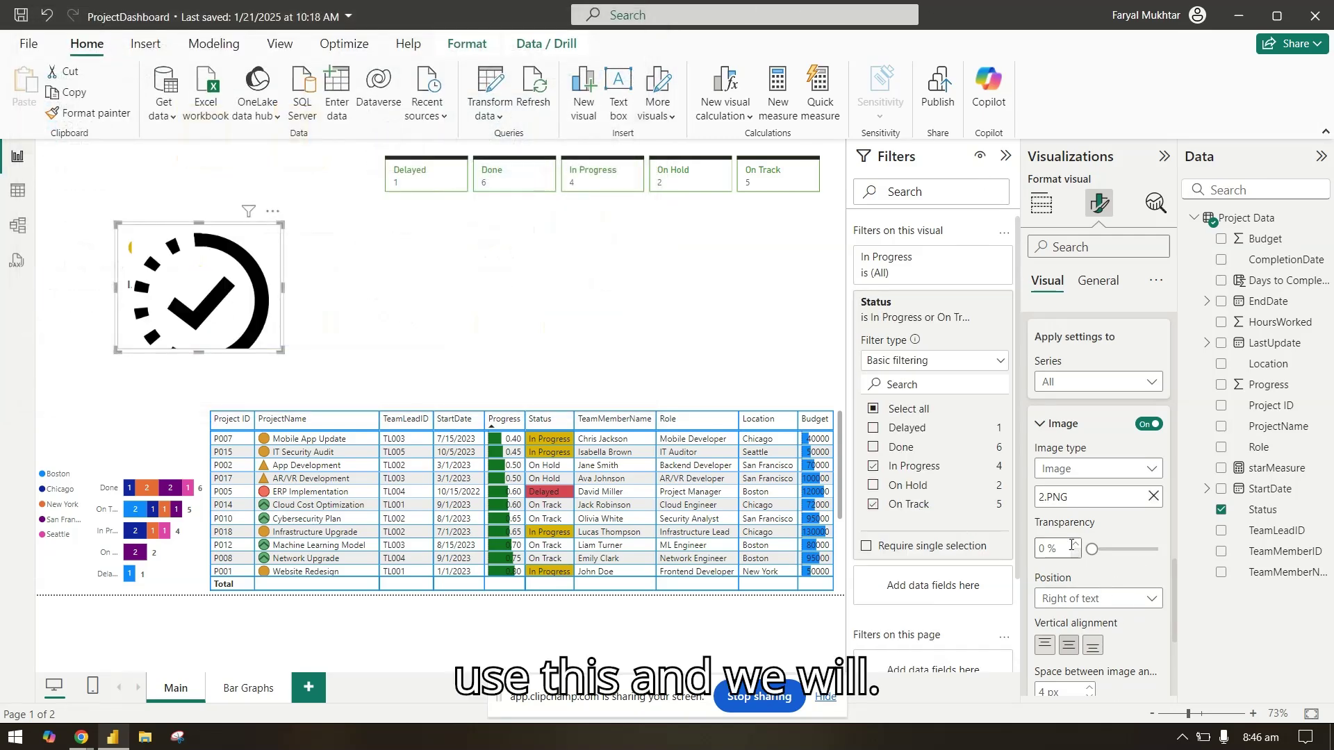
- Set the card image size to 56 px and position it Left of text
scroll(1104, 547, down, 1)
scroll(1103, 556, down, 2)
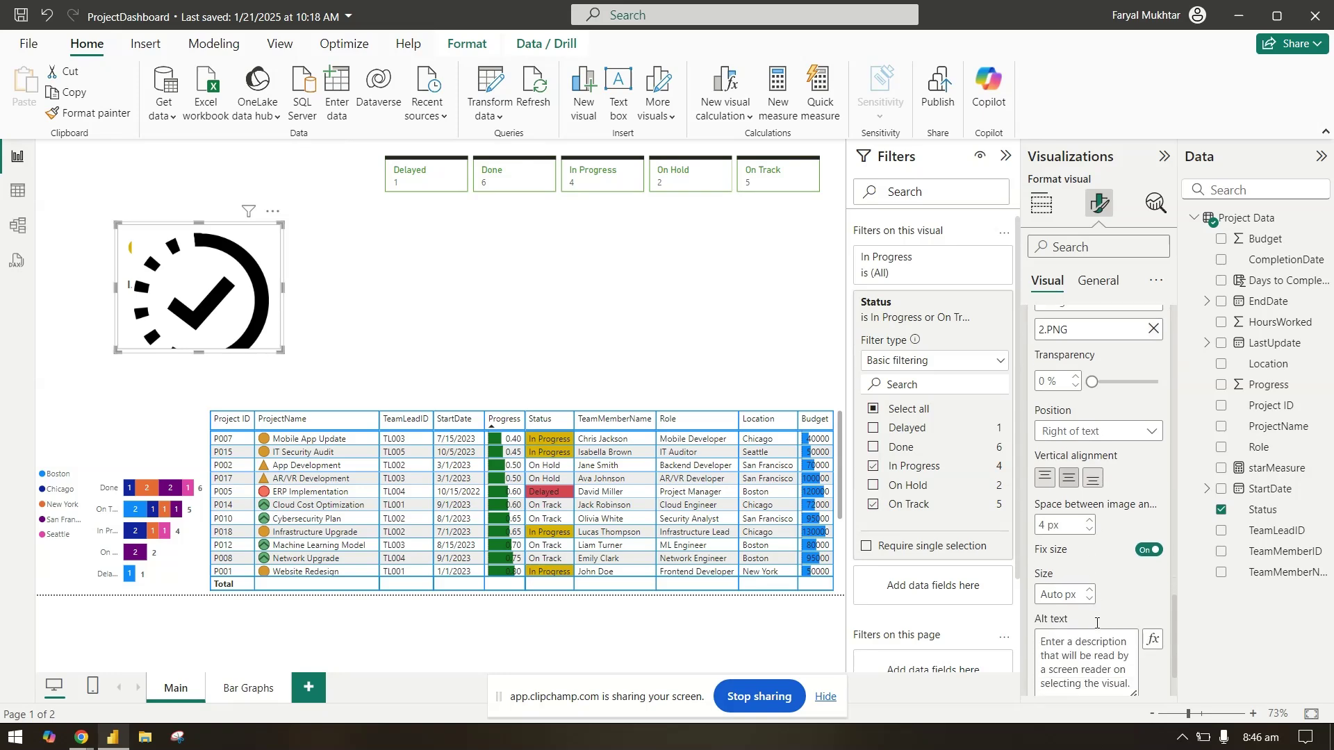
scroll(1098, 546, up, 3)
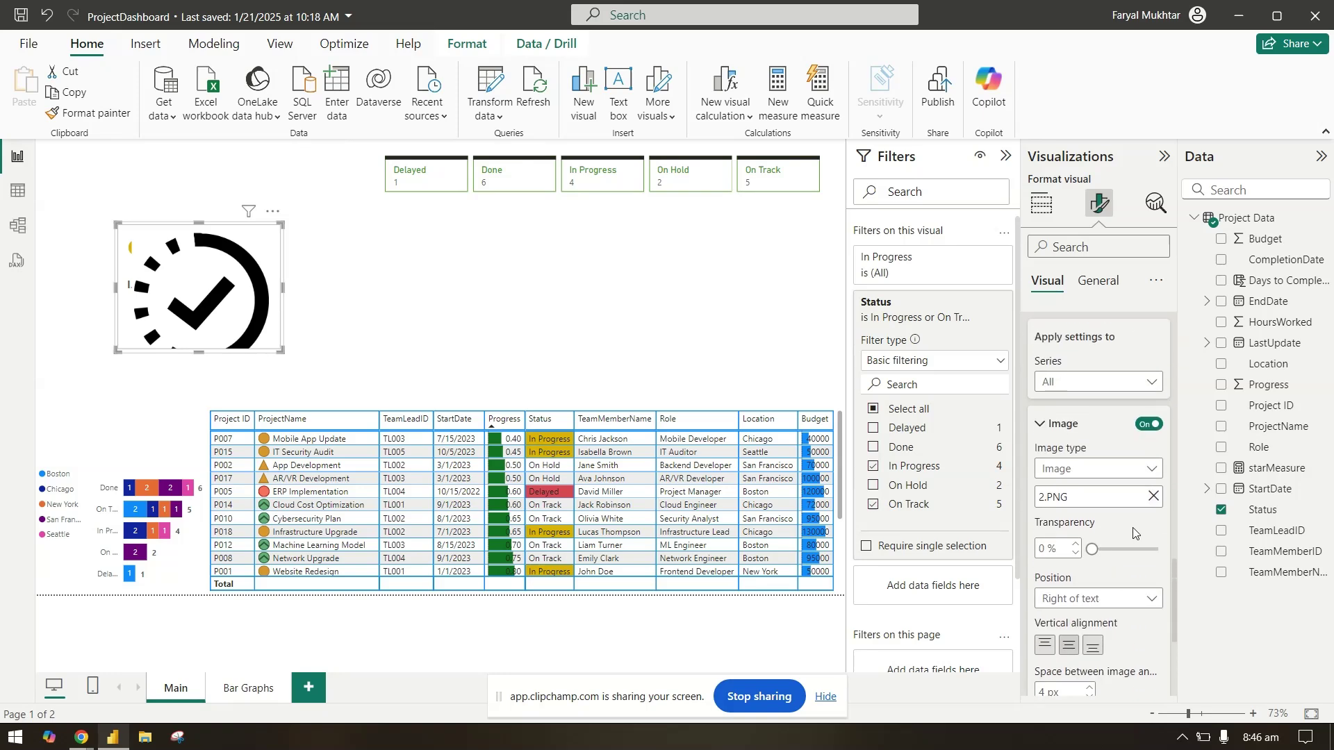
scroll(1132, 533, down, 3)
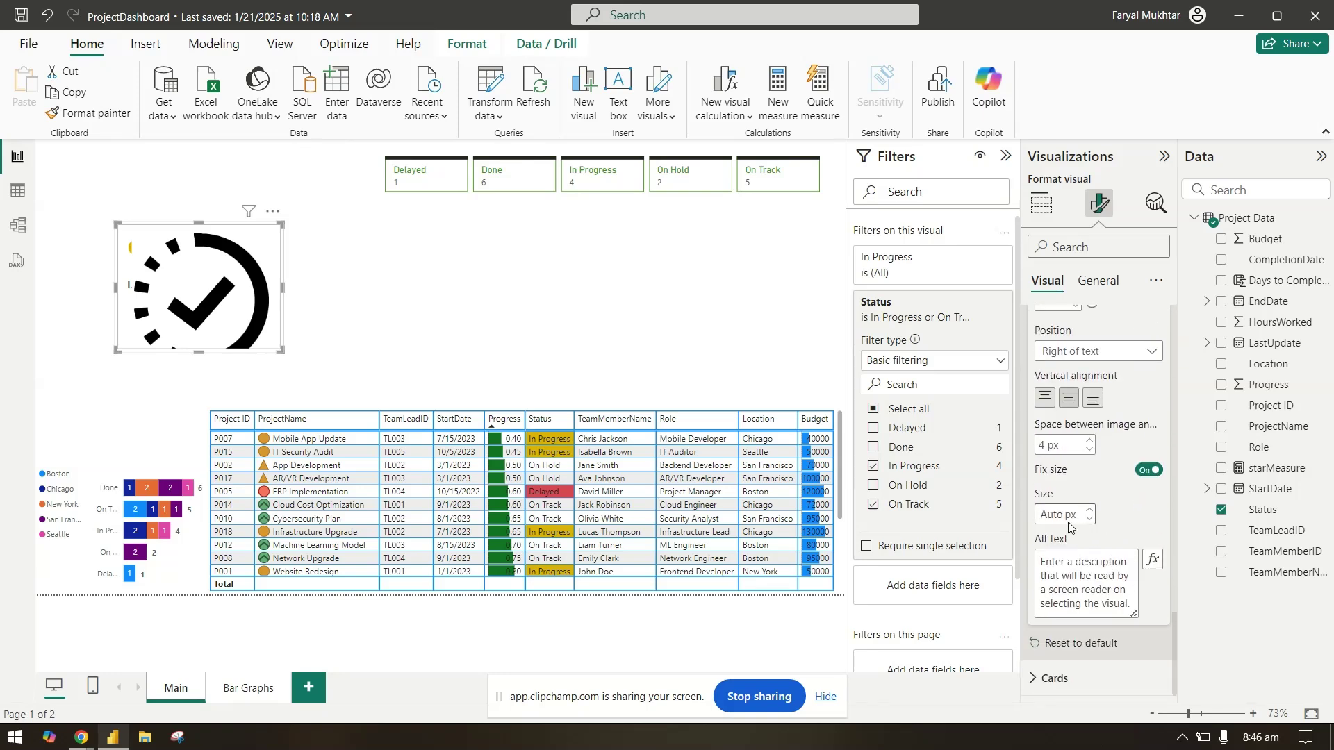
click(1068, 518)
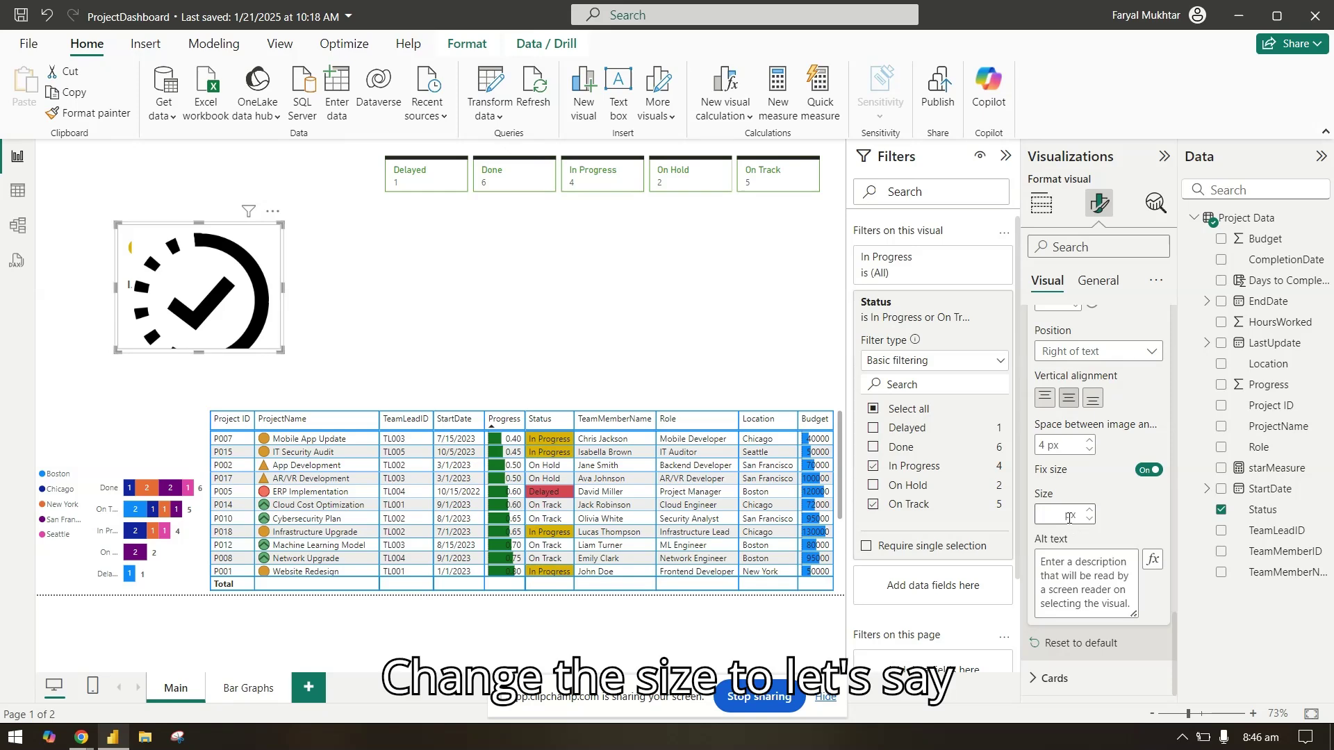
text(56)
key(Return)
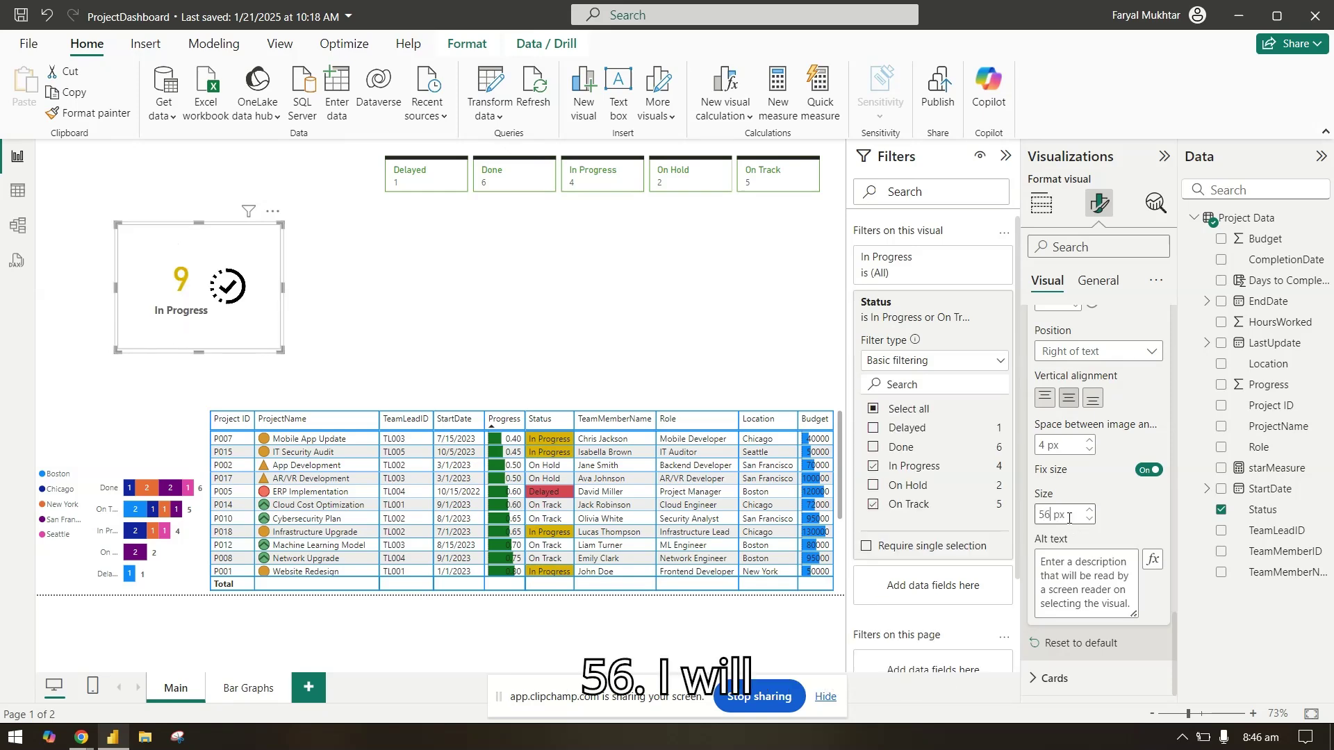
click(1114, 354)
click(1097, 373)
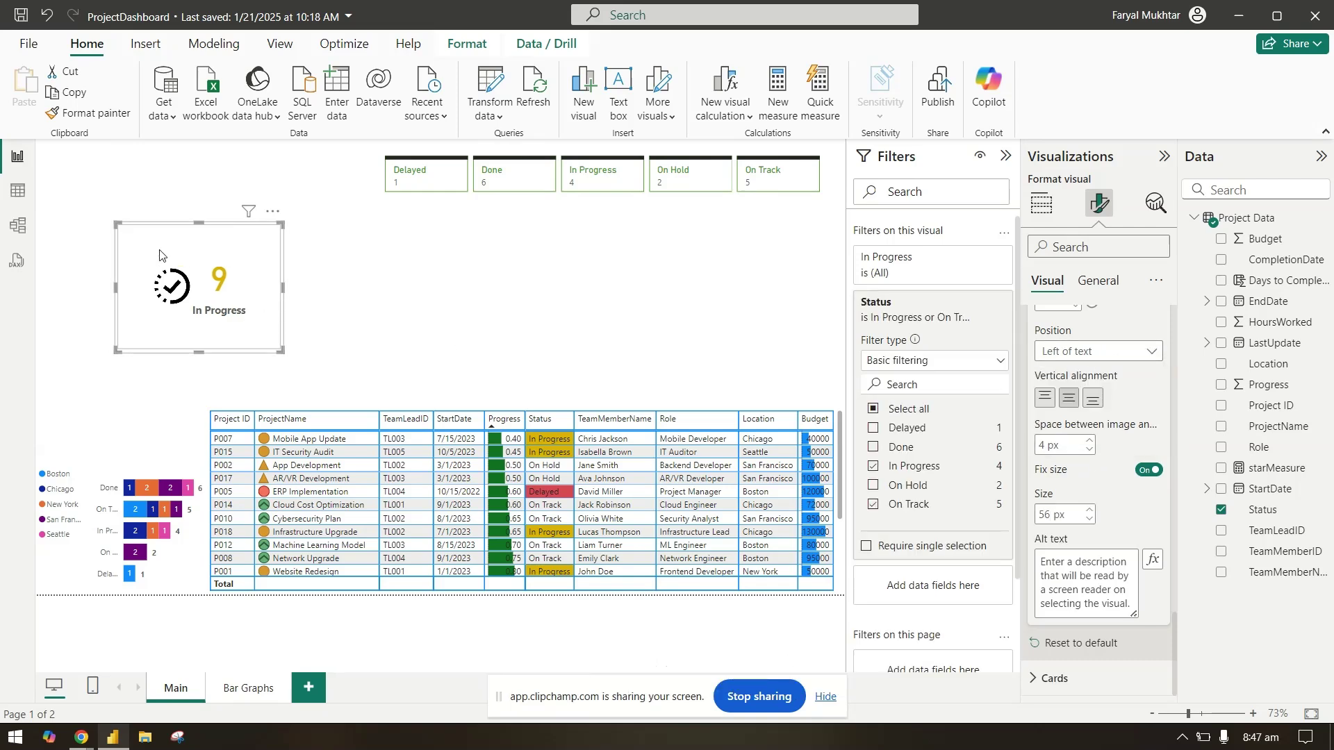
- Narrow the card from its left edge and set the image size to 70 px
drag(118, 226, 138, 228)
scroll(1087, 436, up, 10)
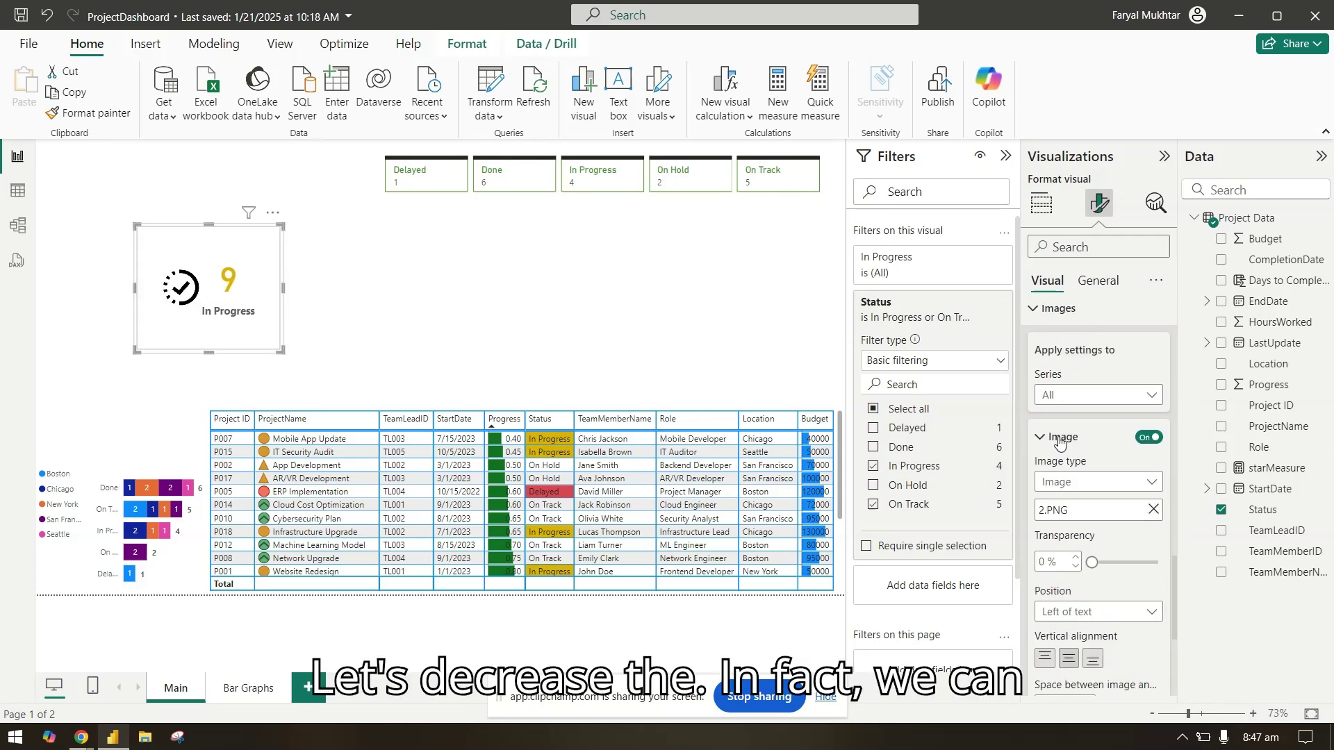
scroll(1060, 438, down, 8)
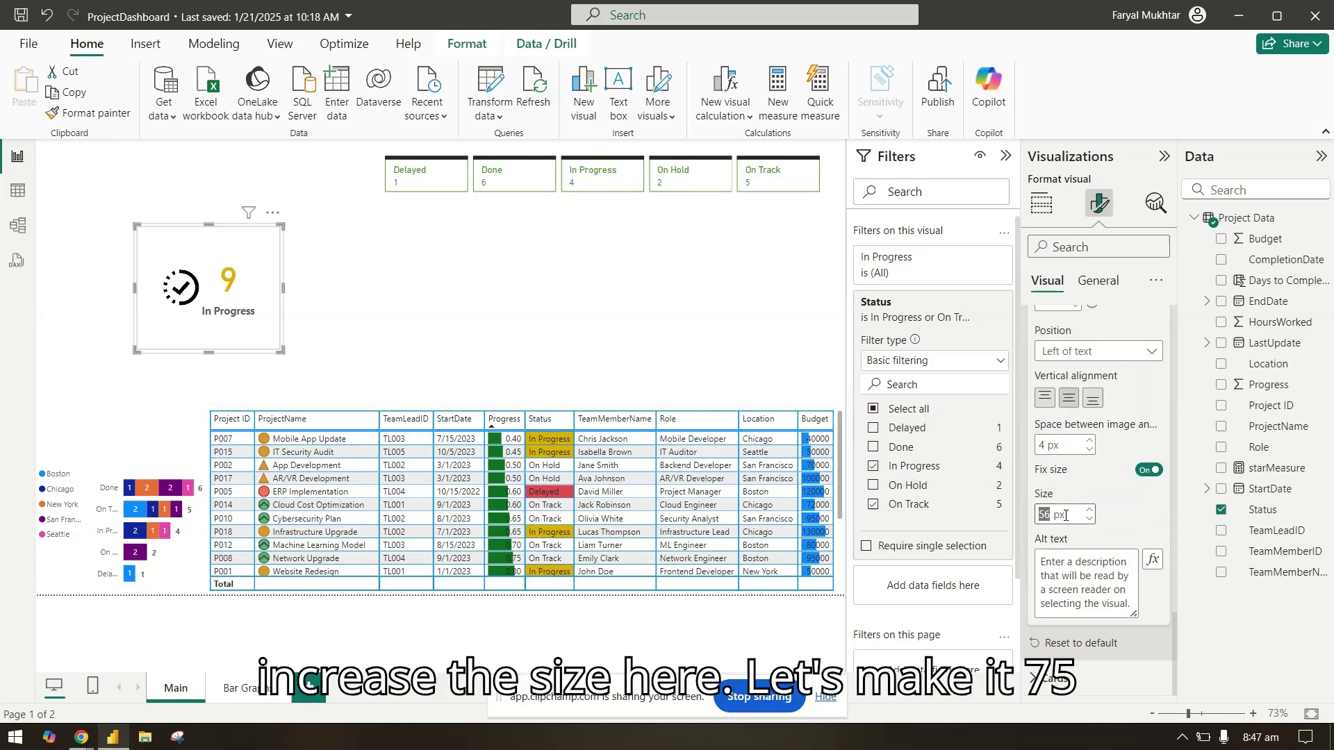
text(5)
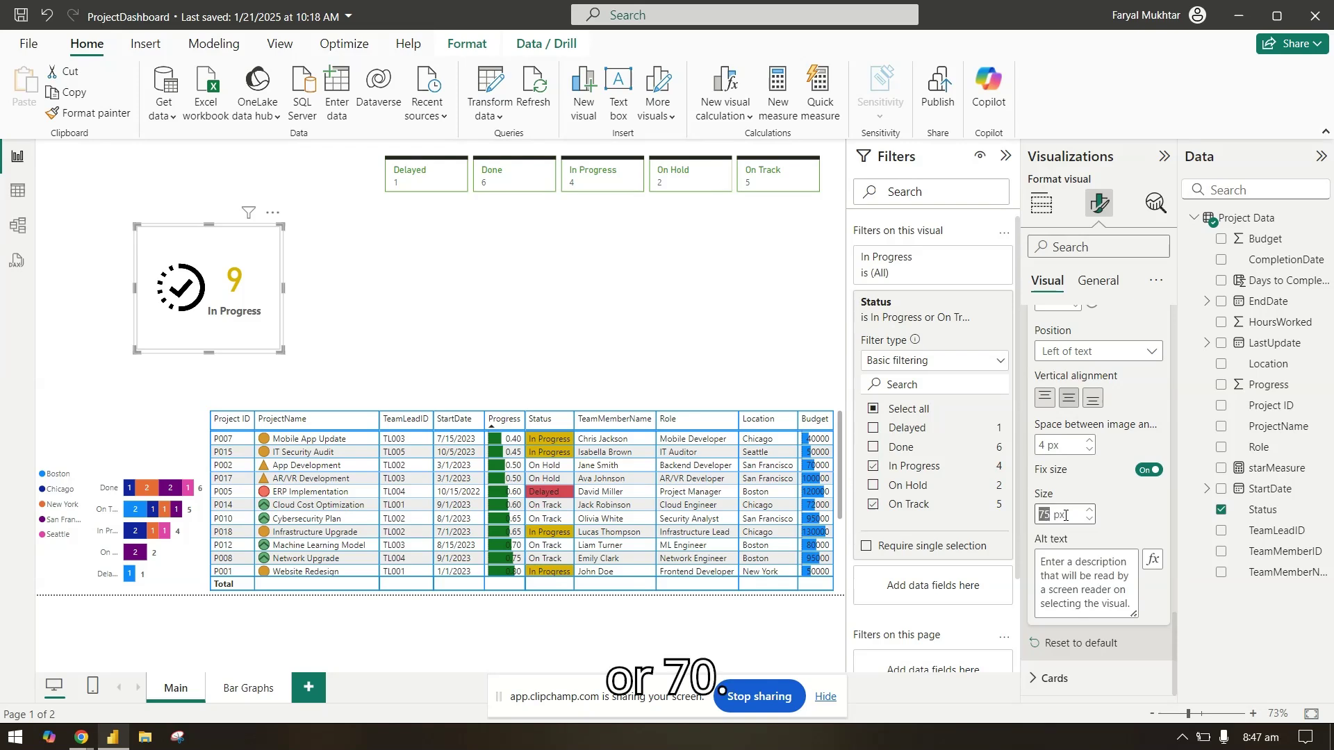
text(70)
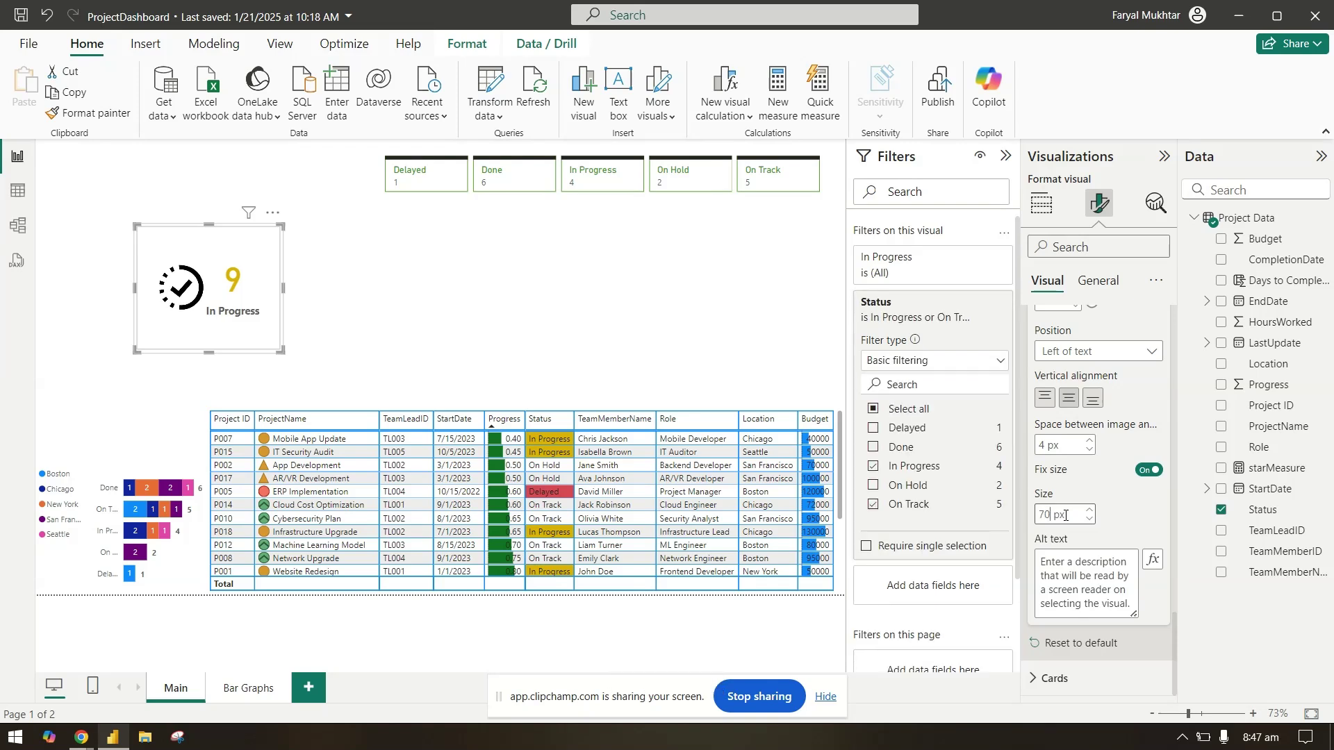
scroll(1095, 484, up, 2)
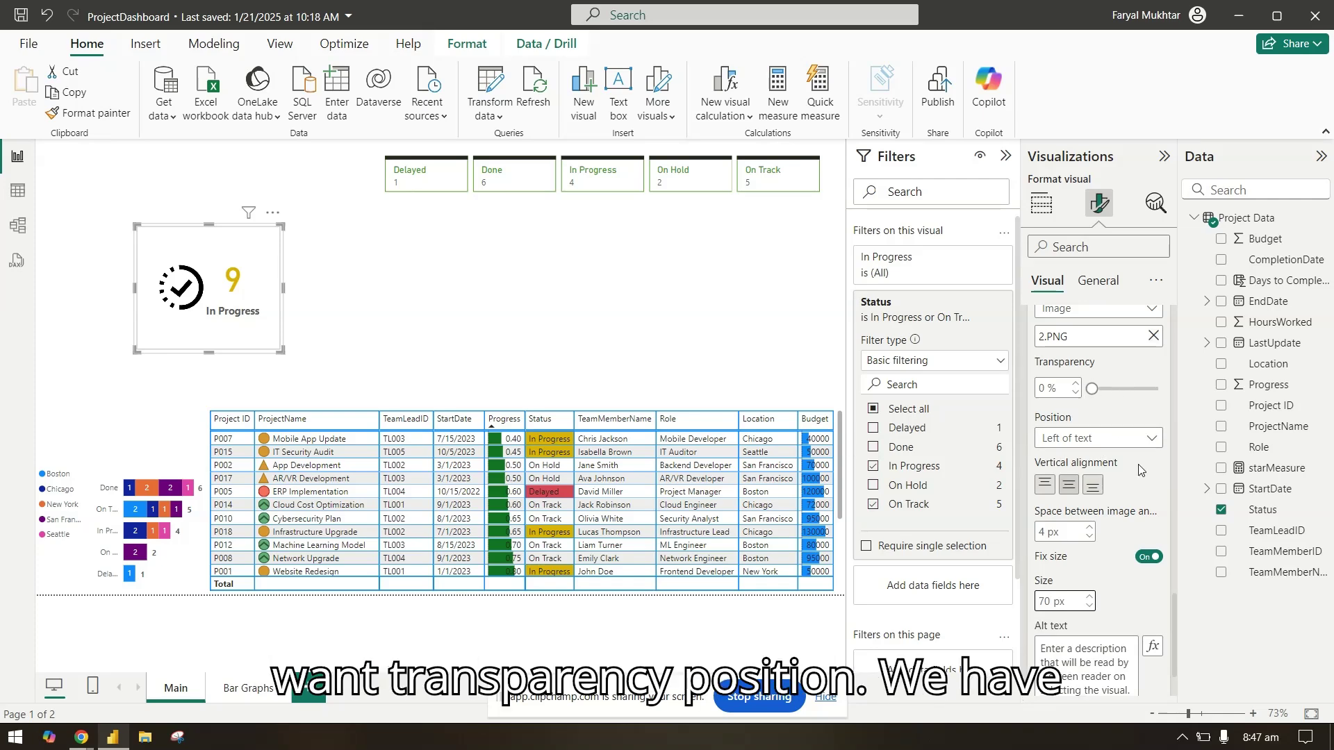
scroll(1109, 505, down, 2)
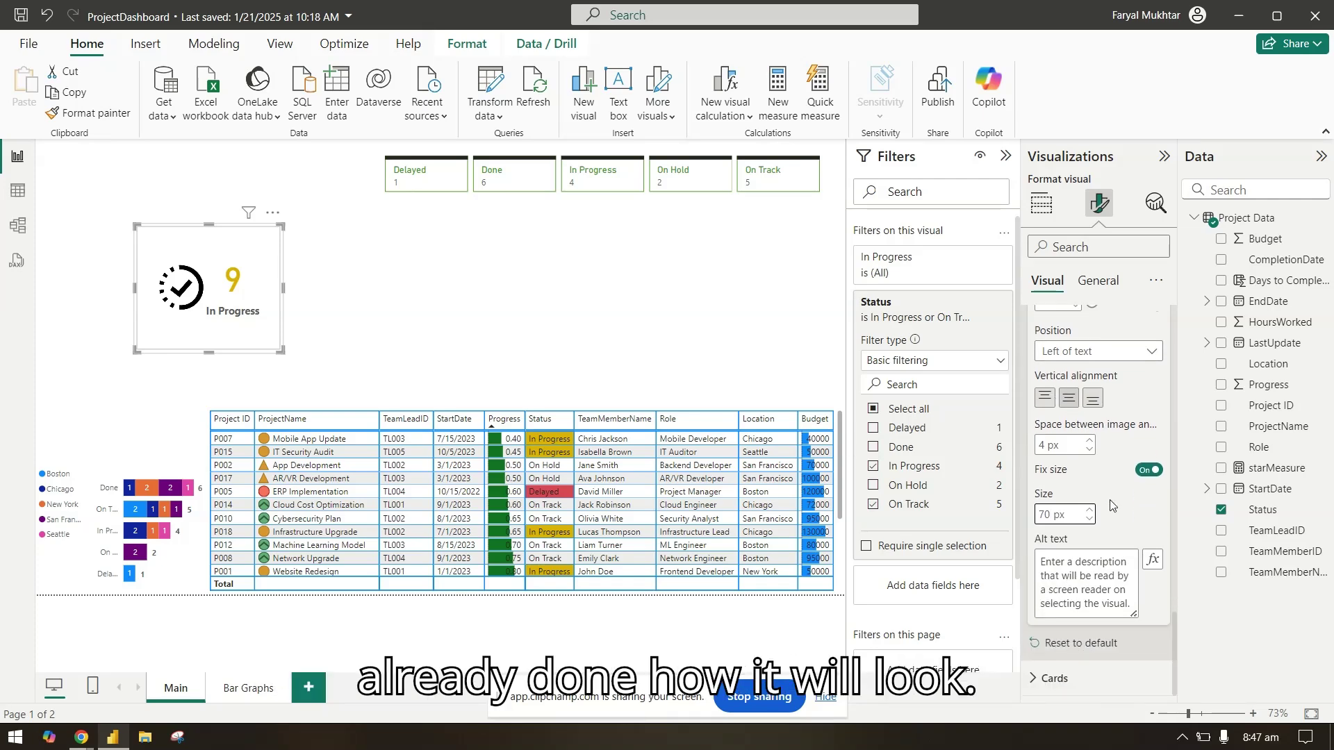
- Set the card shape to Rounded Rectangle
click(1101, 672)
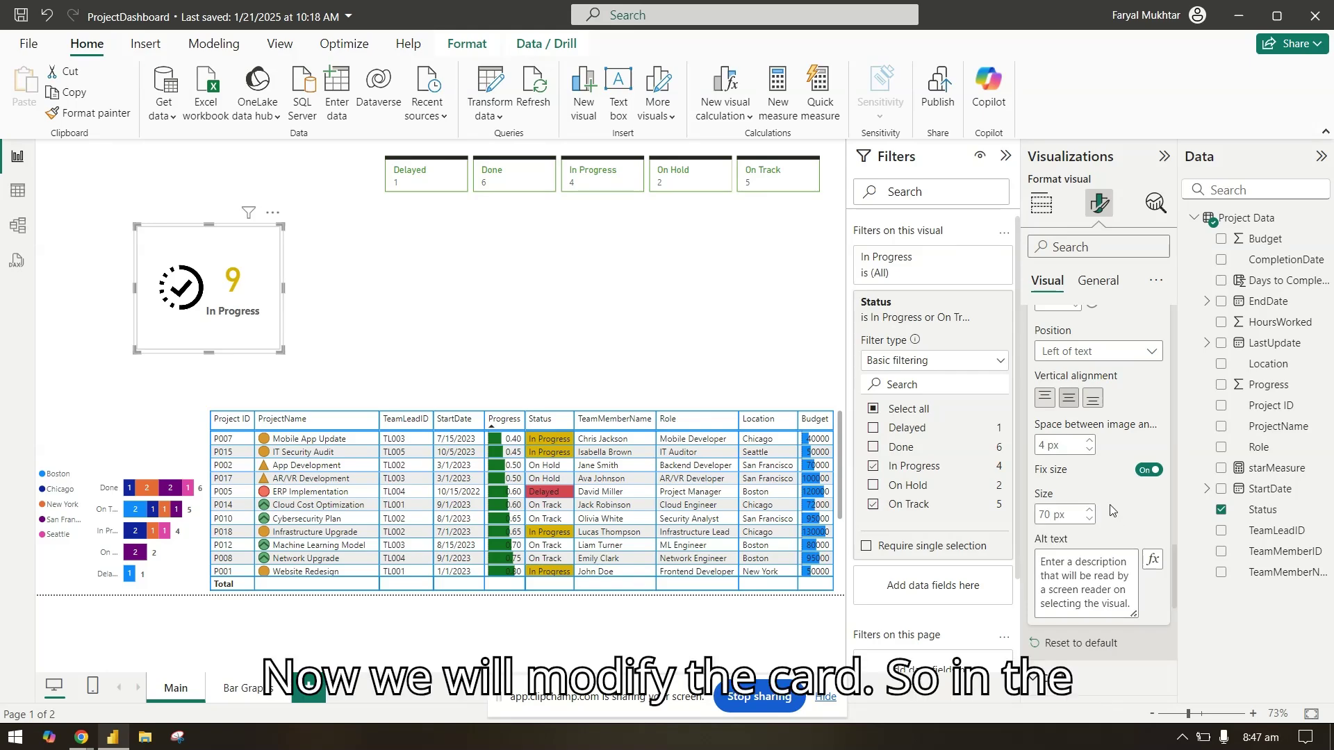
scroll(1107, 498, down, 5)
scroll(1108, 499, down, 3)
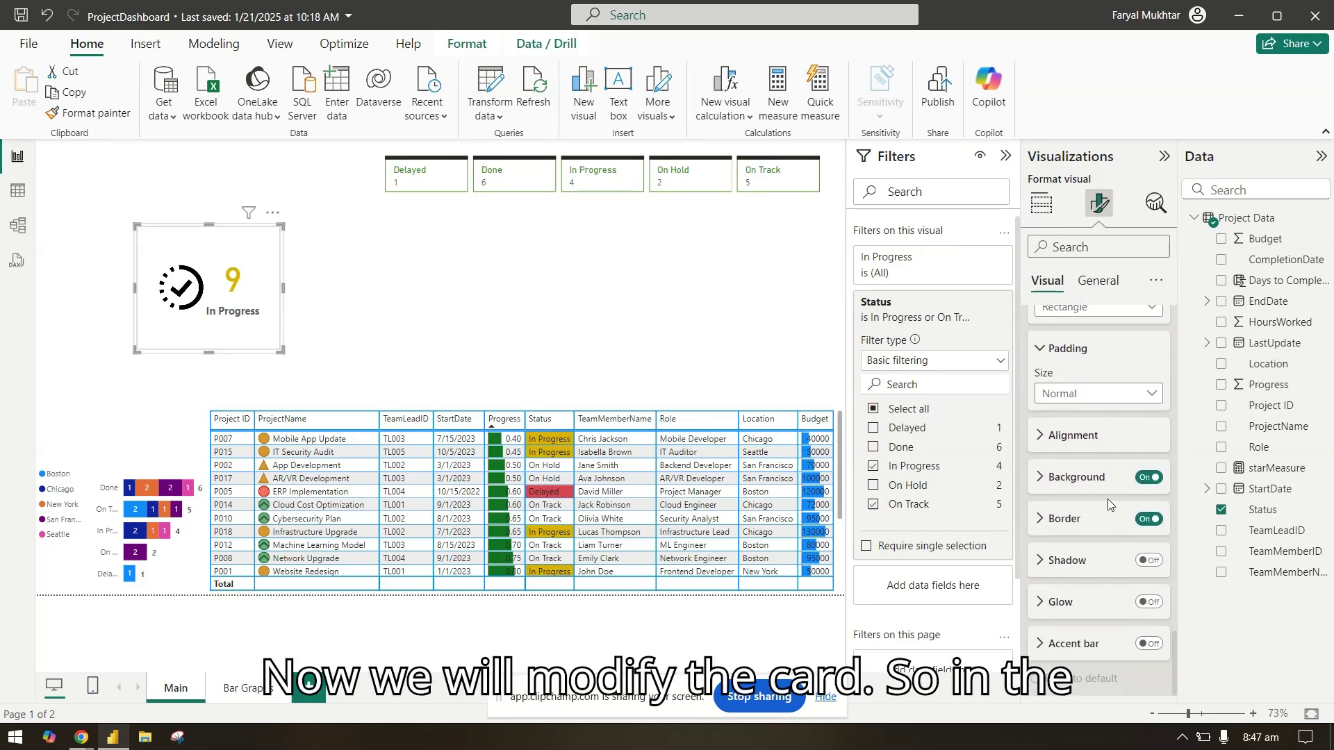
scroll(1107, 497, up, 3)
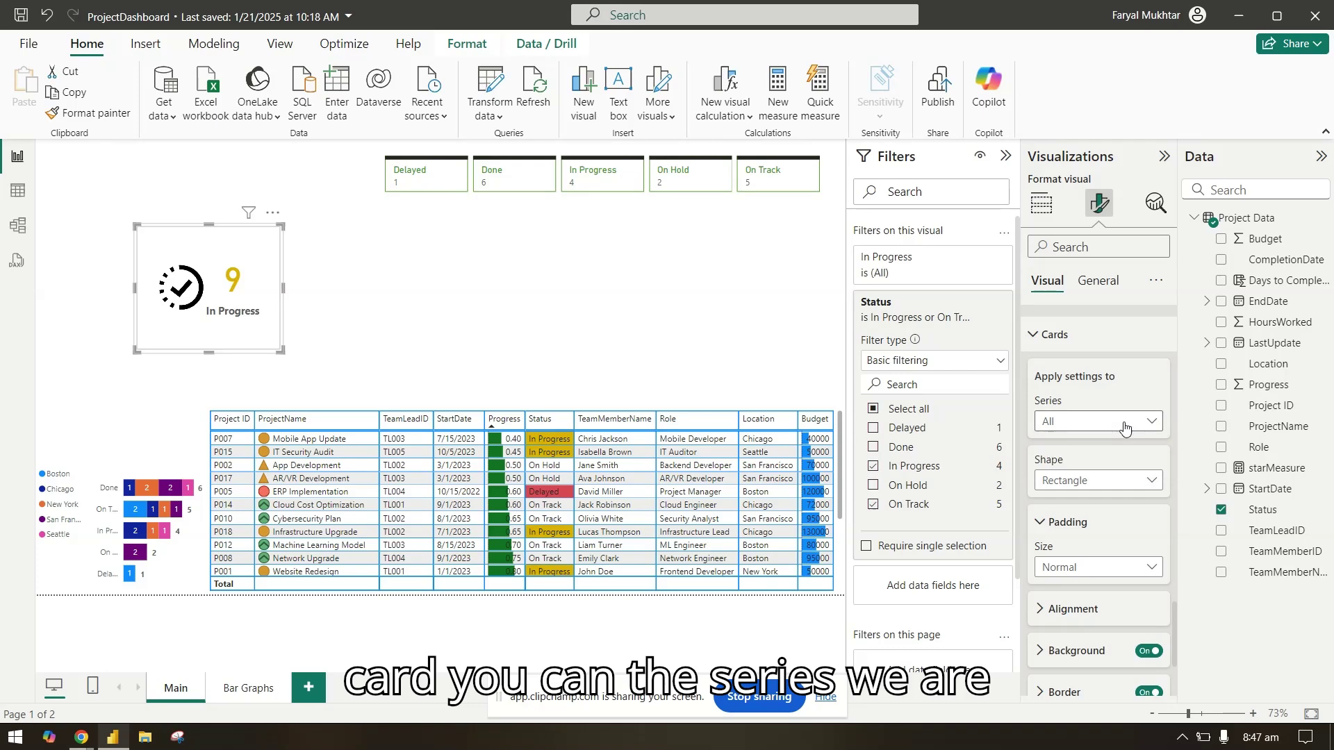
click(1128, 482)
click(1130, 520)
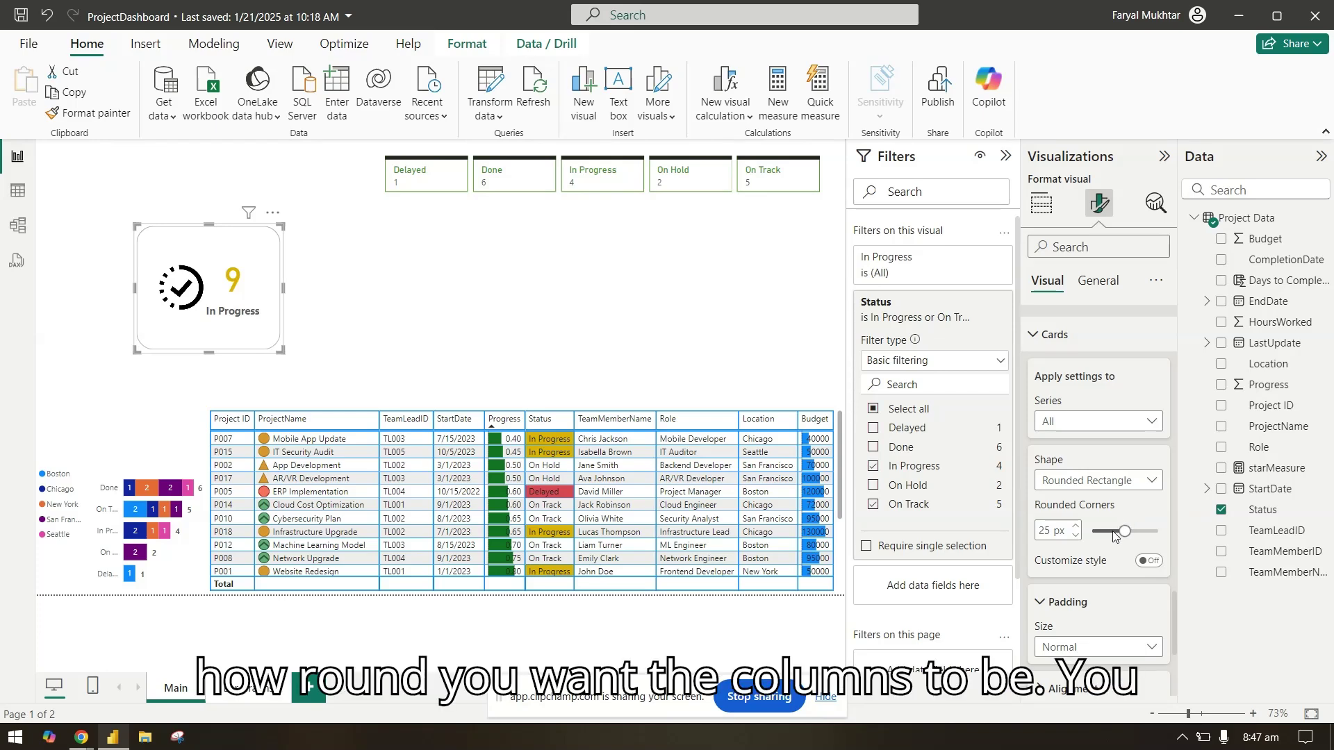
- Give the card background a light grey colour
scroll(1104, 528, down, 2)
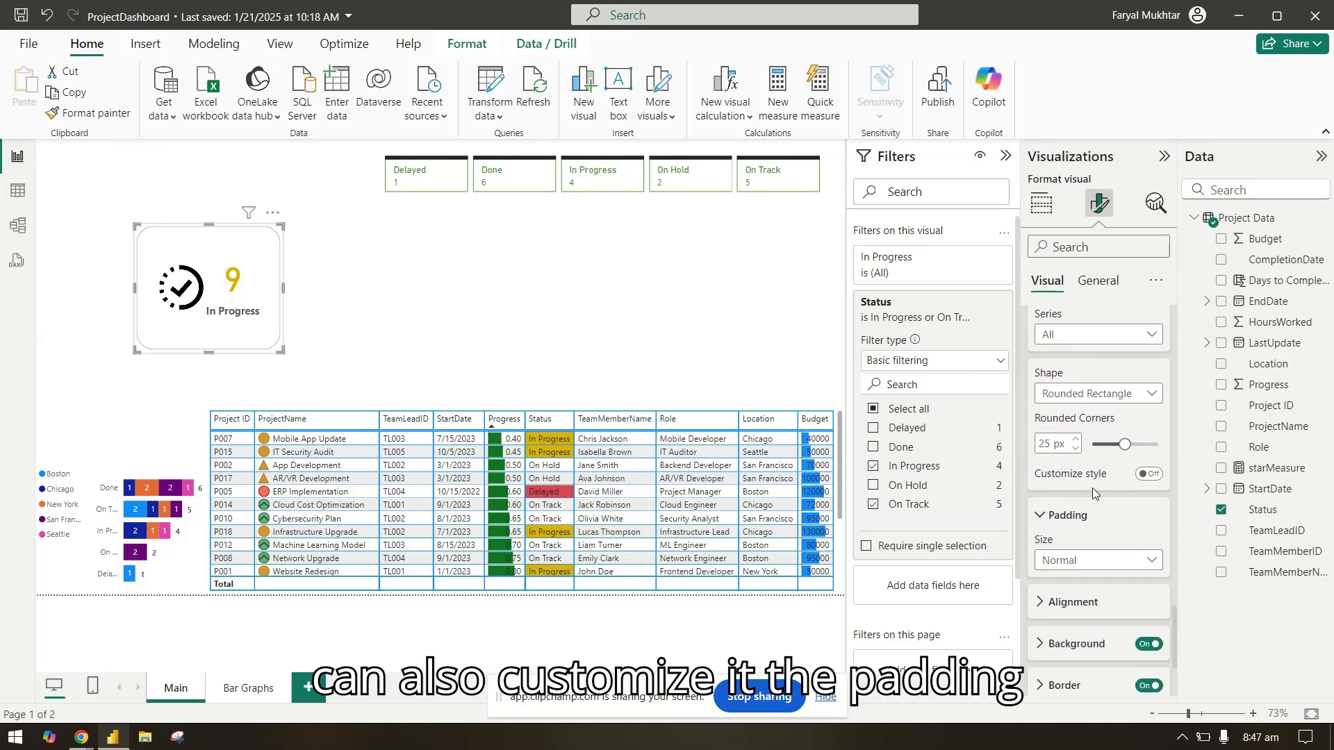
scroll(1092, 512, down, 3)
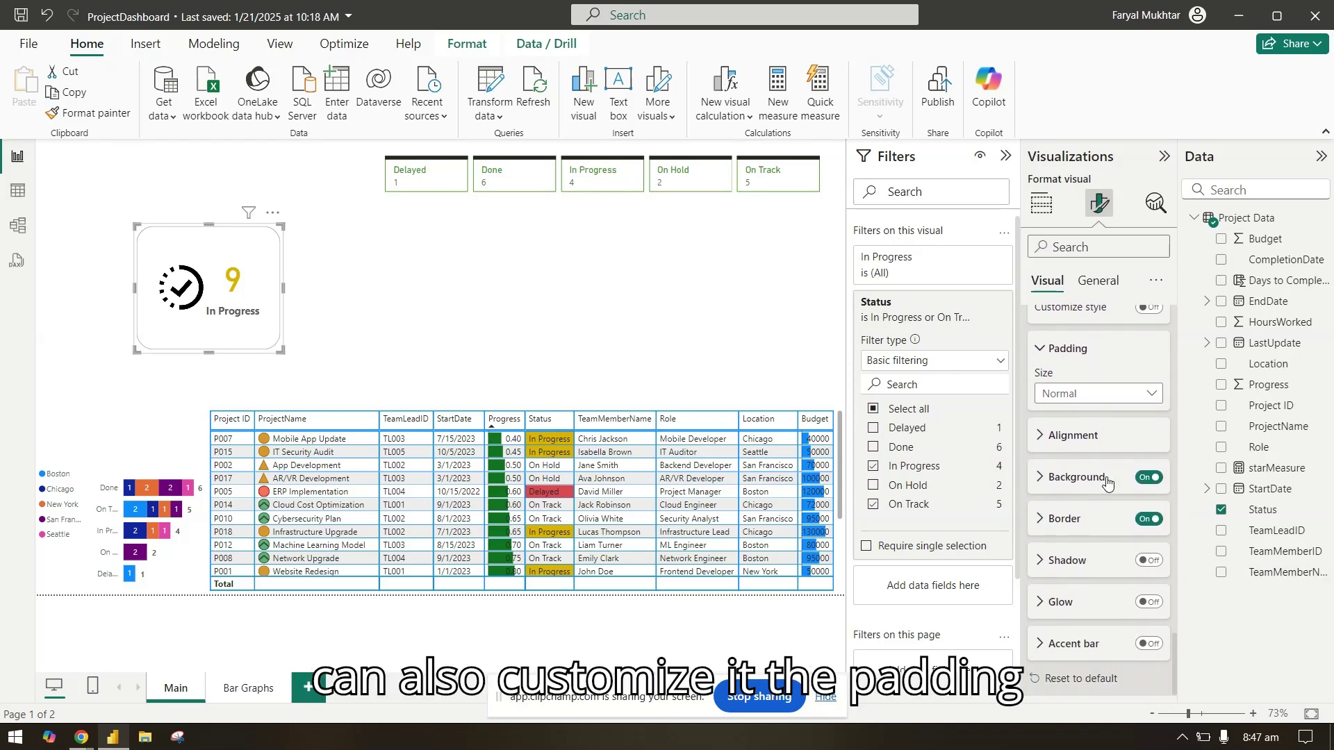
click(1077, 477)
scroll(1074, 417, down, 3)
click(1069, 351)
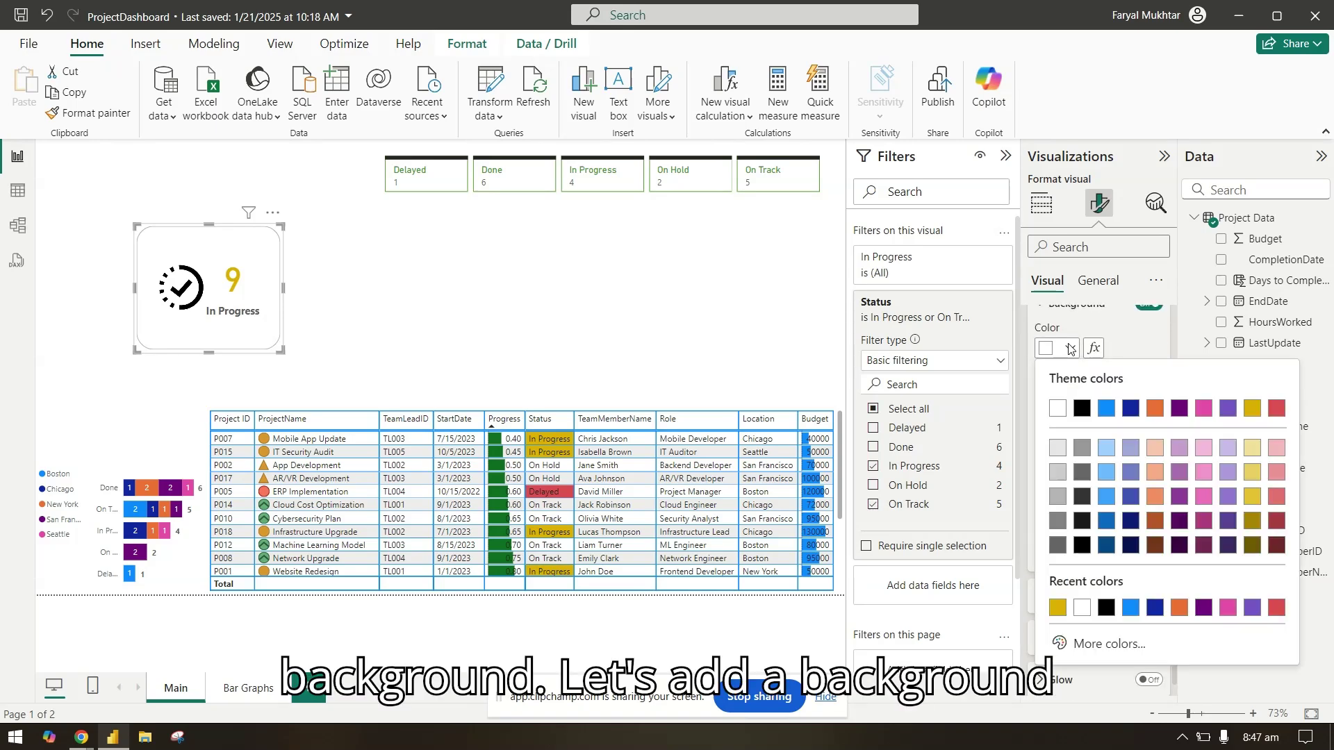
click(1249, 455)
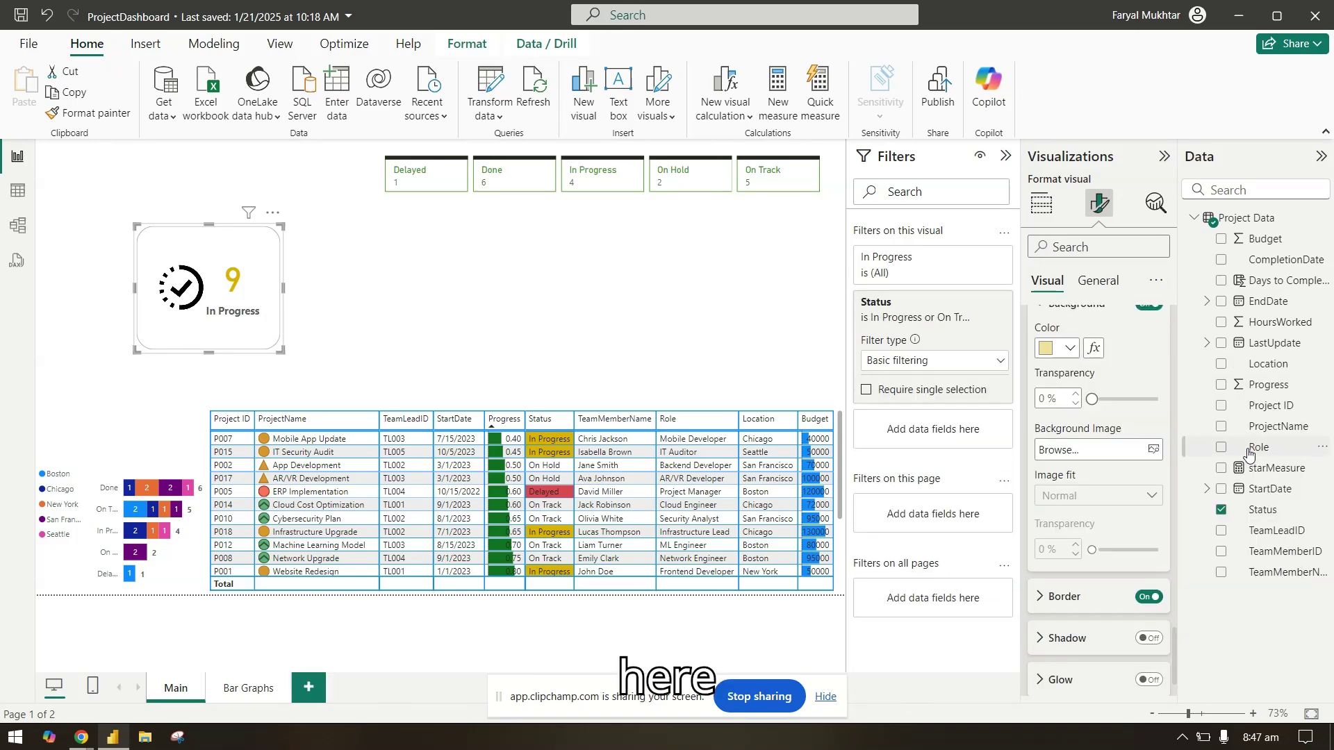
click(1066, 350)
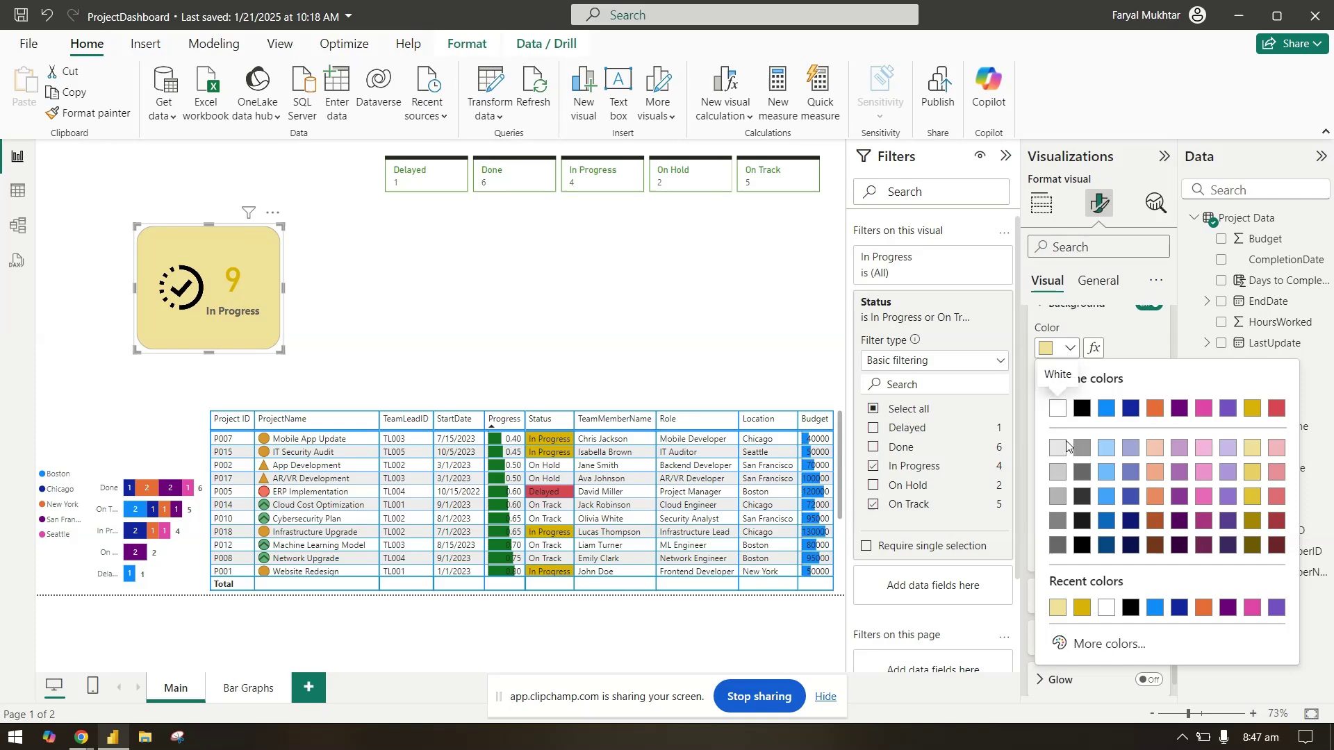
click(1057, 448)
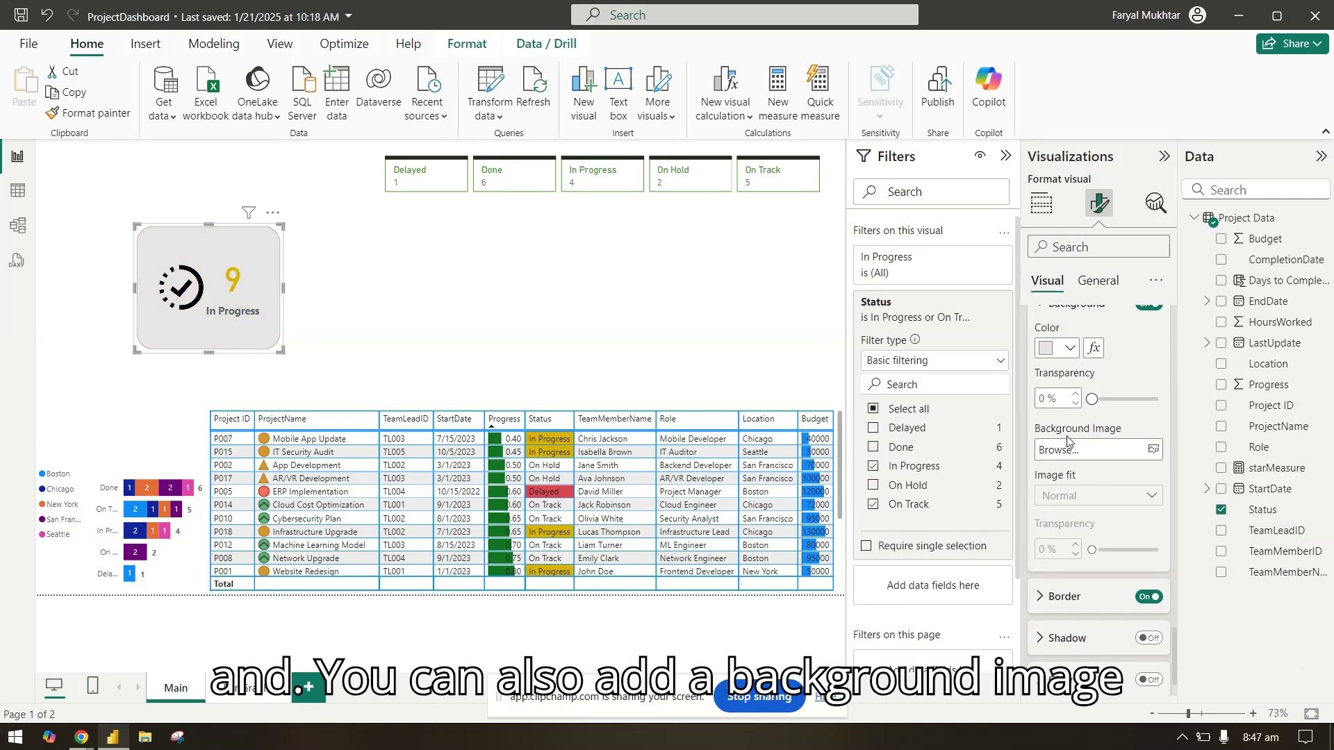
scroll(1100, 454, down, 1)
- Give the card a 4 px dark gold border
click(1095, 525)
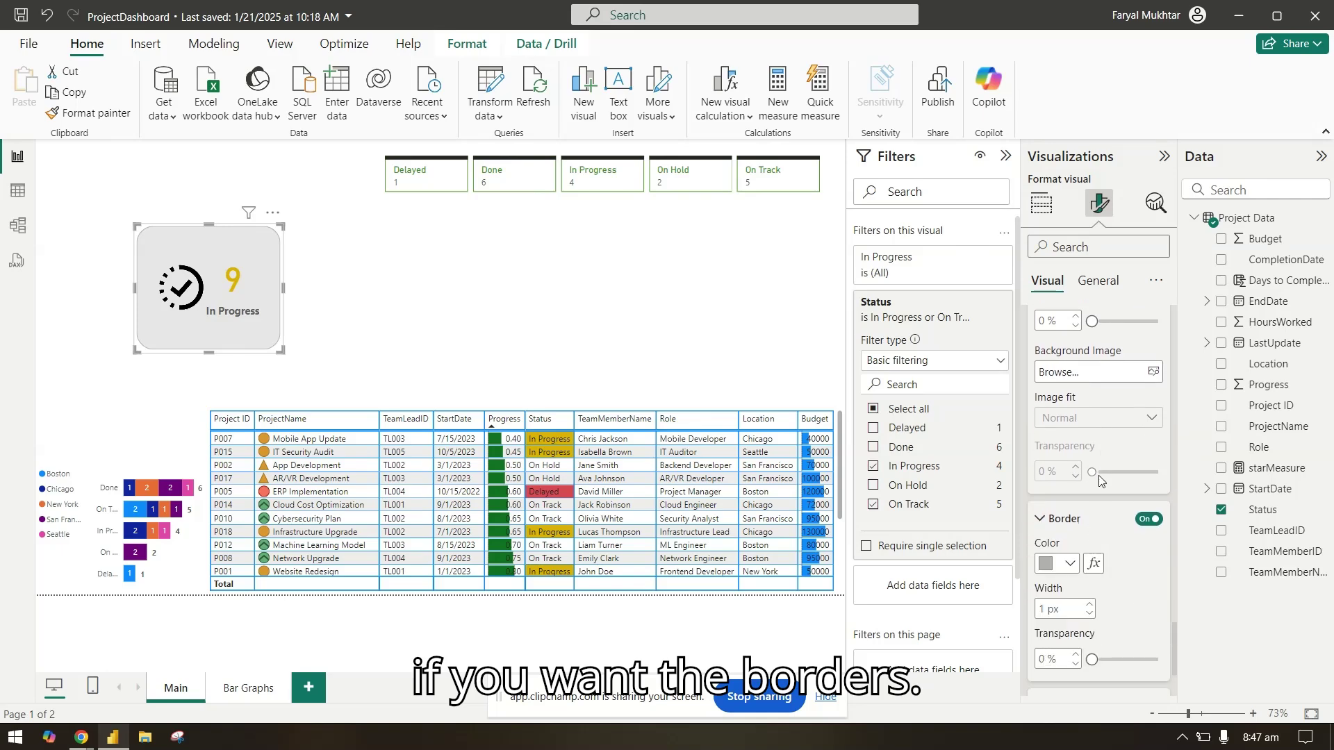
click(1070, 419)
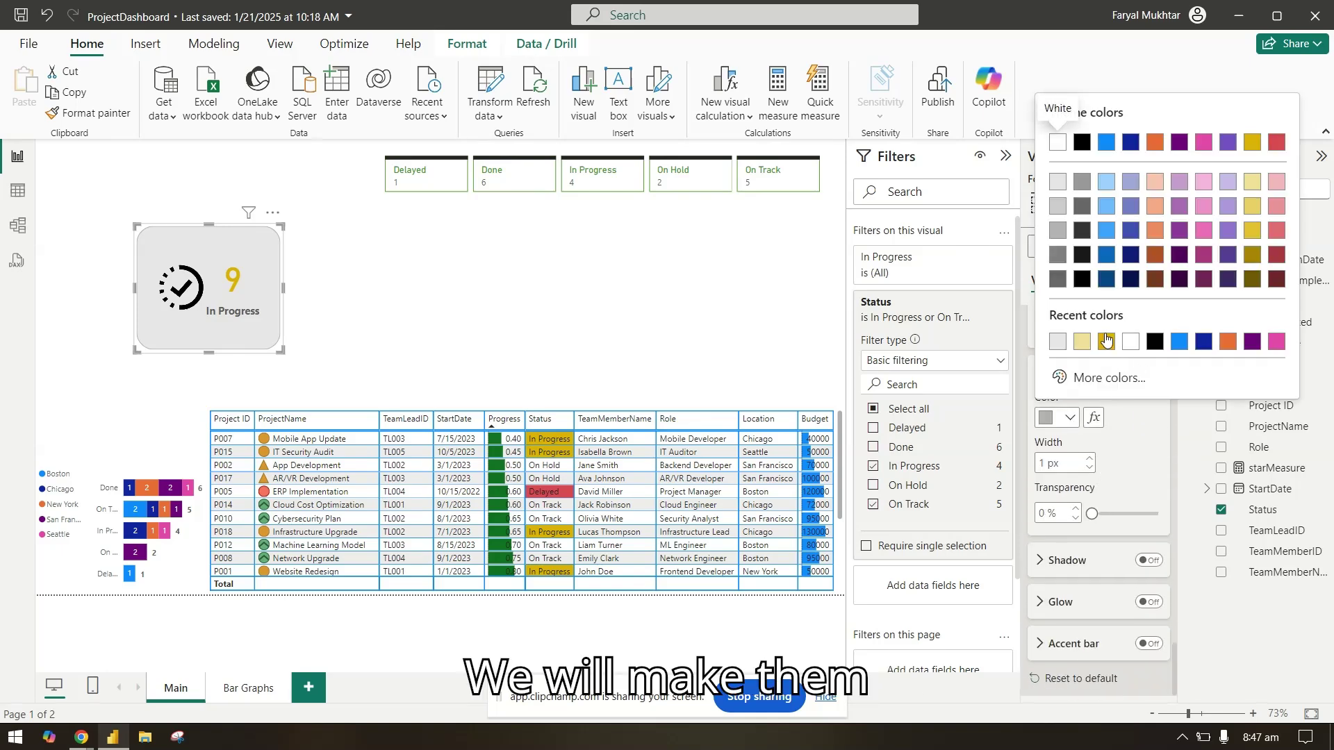
click(1252, 255)
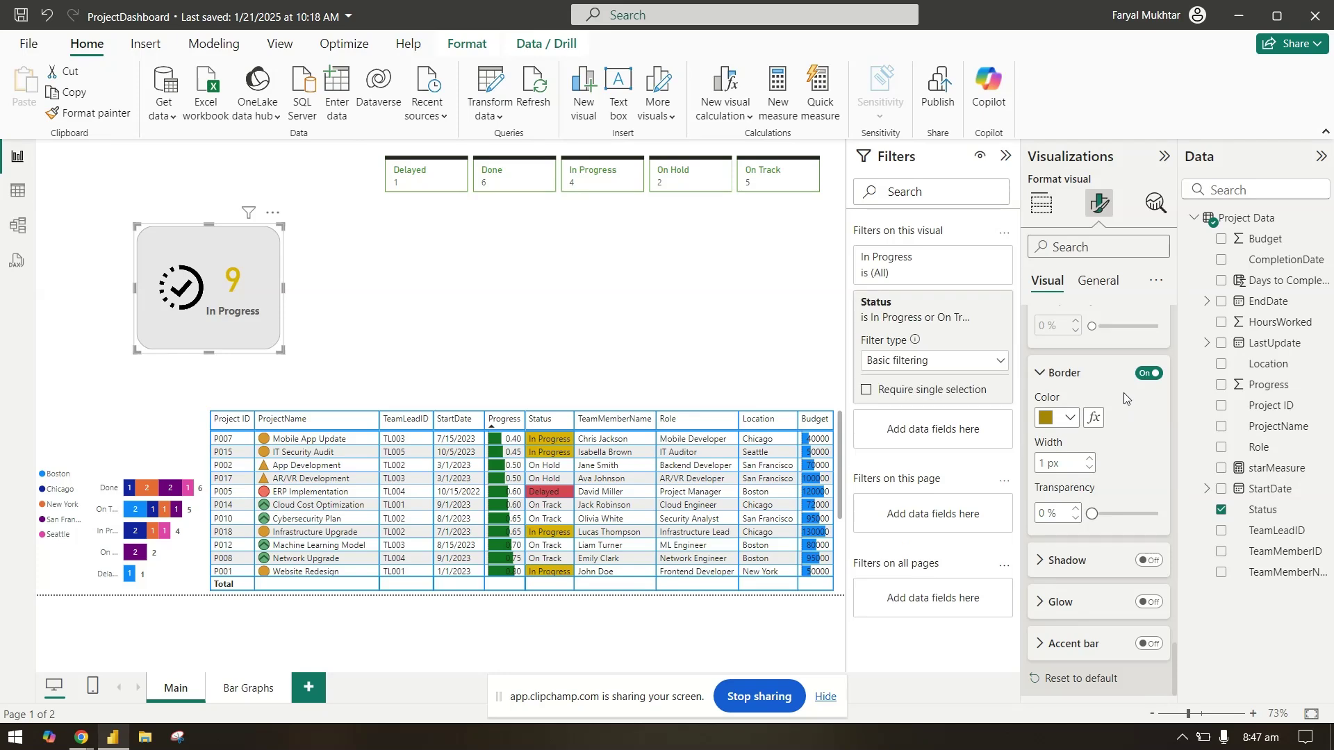
click(1090, 459)
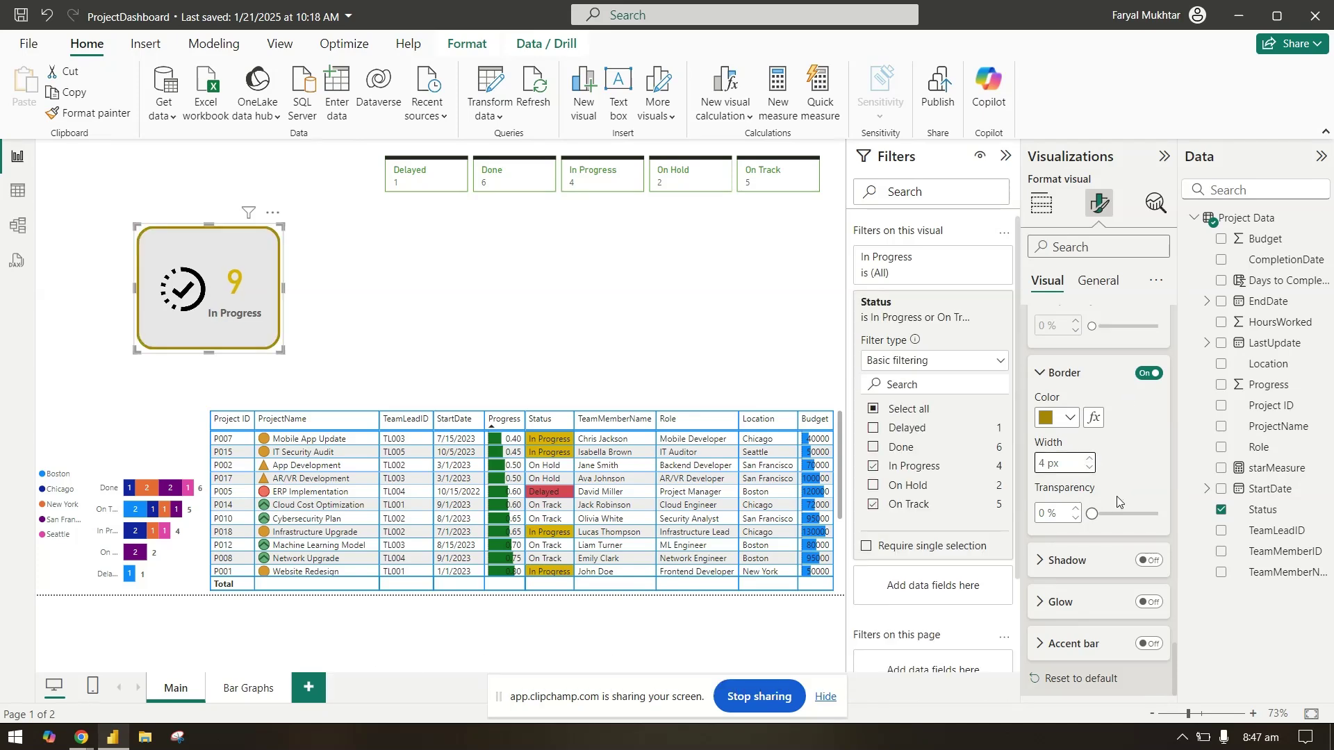
- Turn on a shadow and a glow for the card
click(1148, 560)
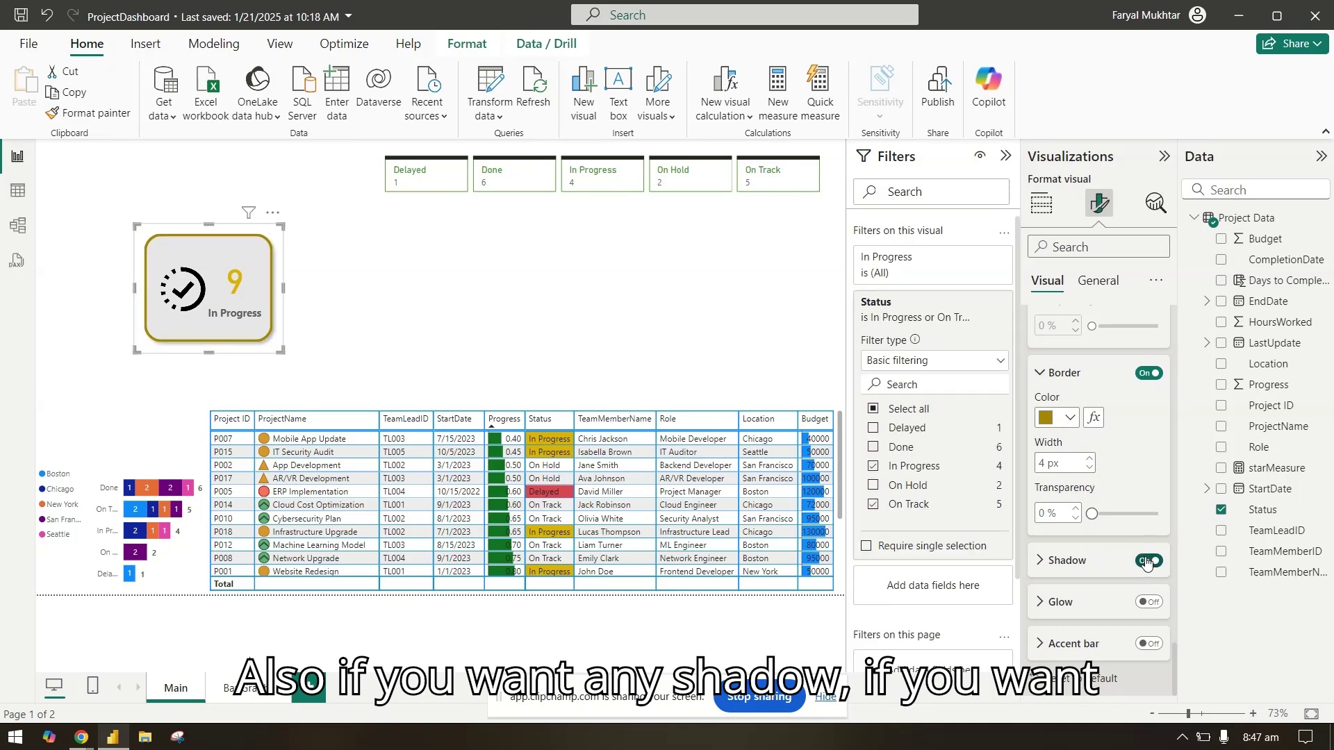
click(1147, 601)
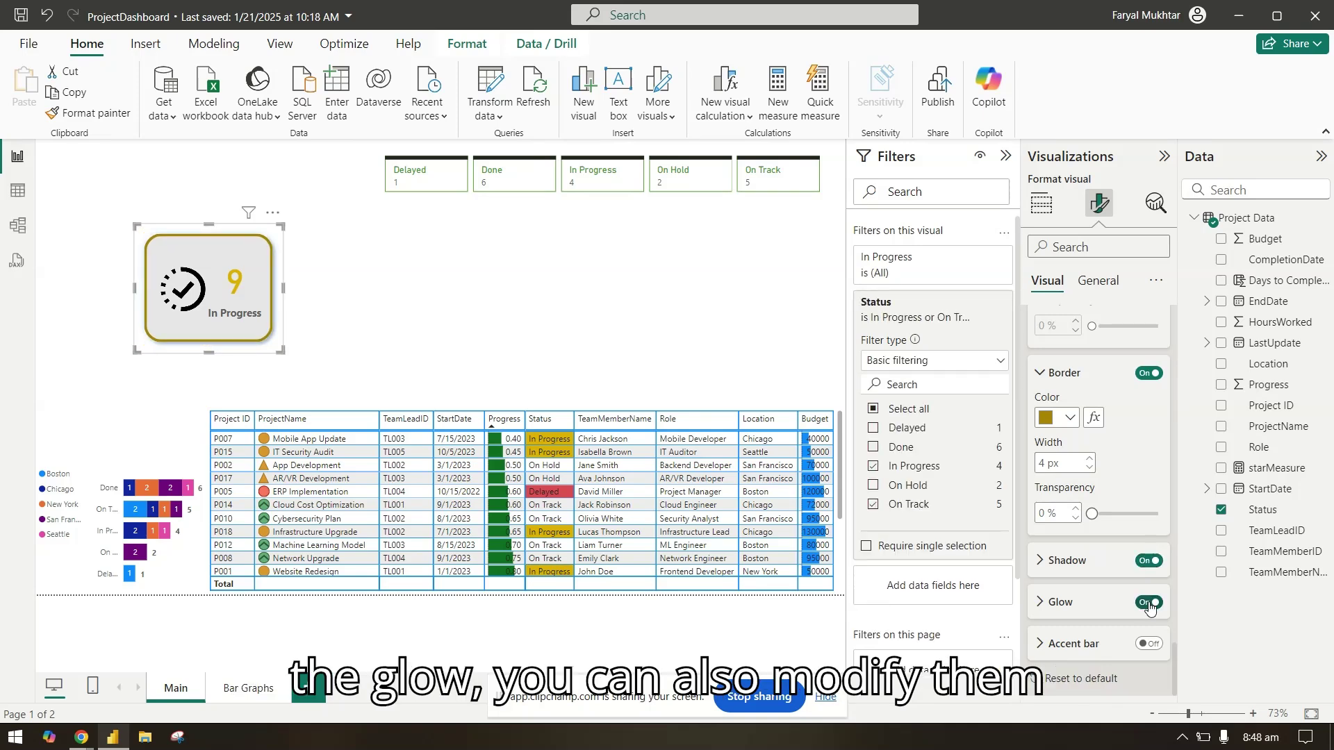
click(1081, 568)
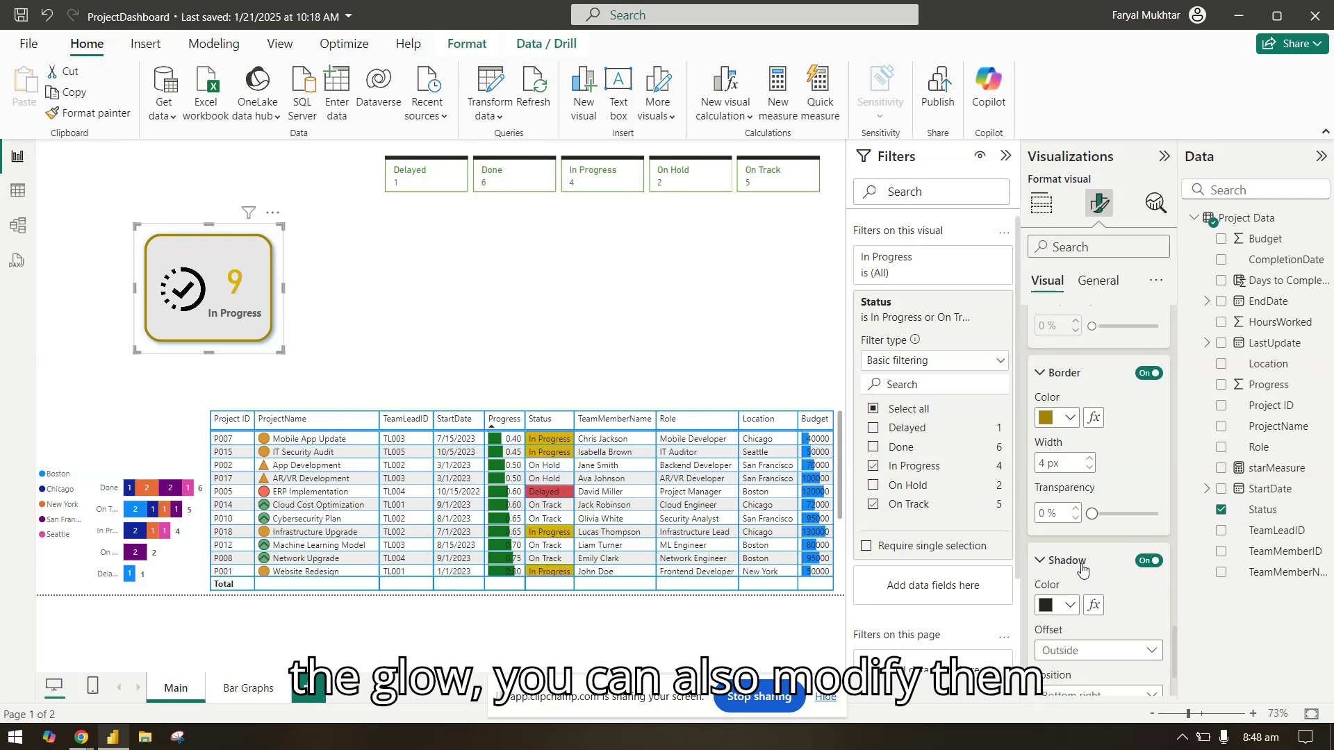
click(1082, 569)
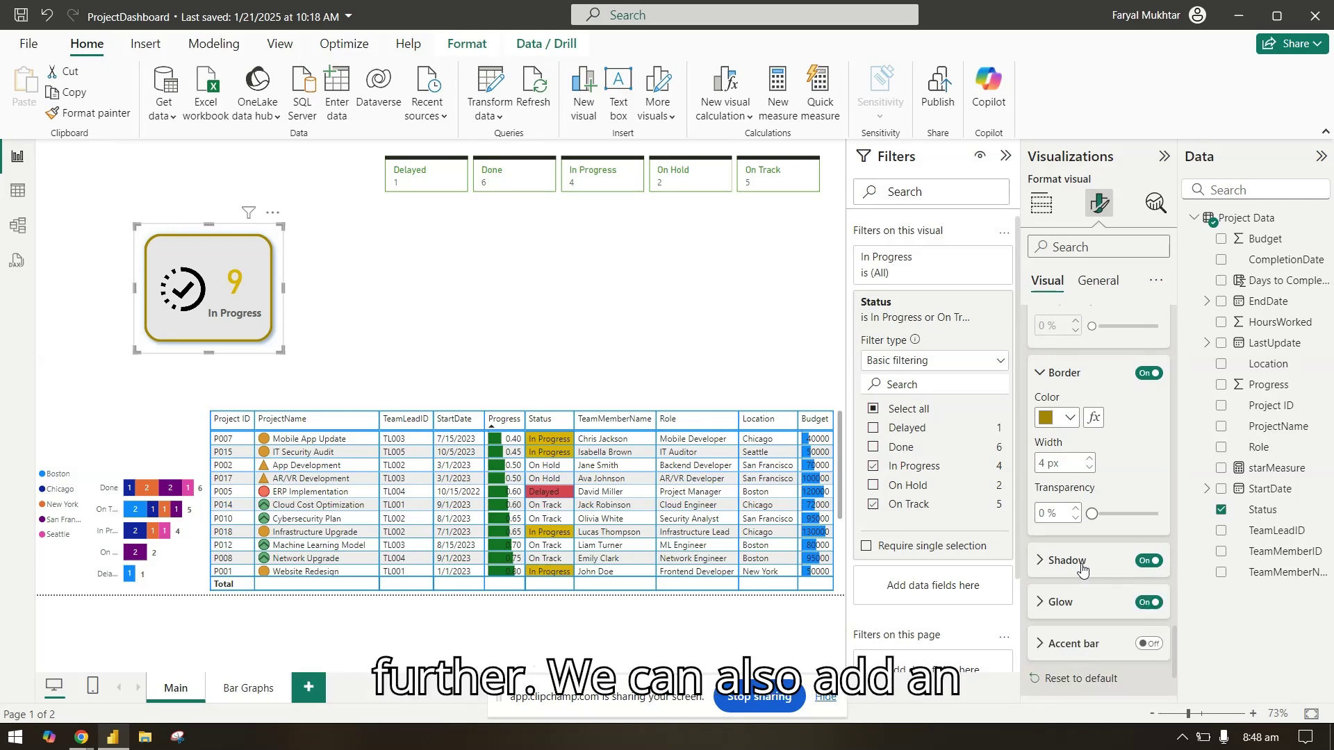
- Add a 13 px accent bar positioned at the card's top
click(1148, 645)
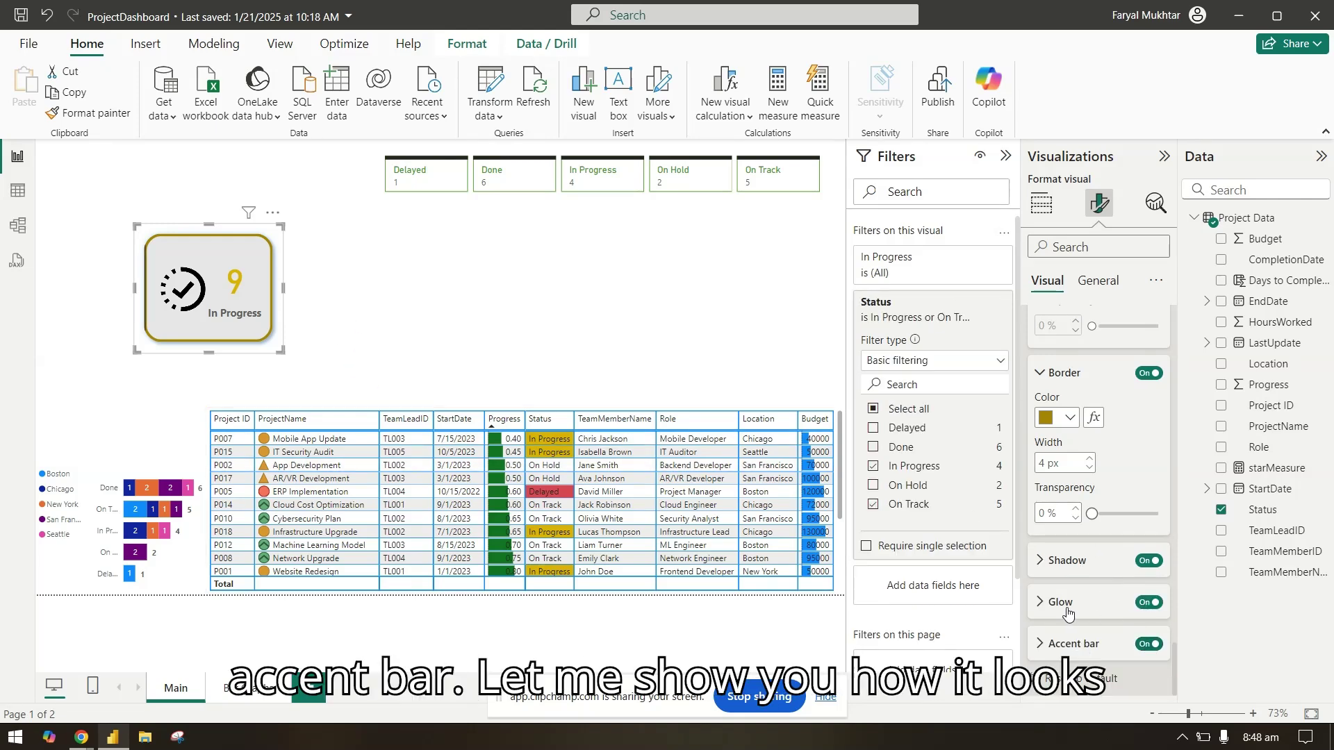
click(1082, 648)
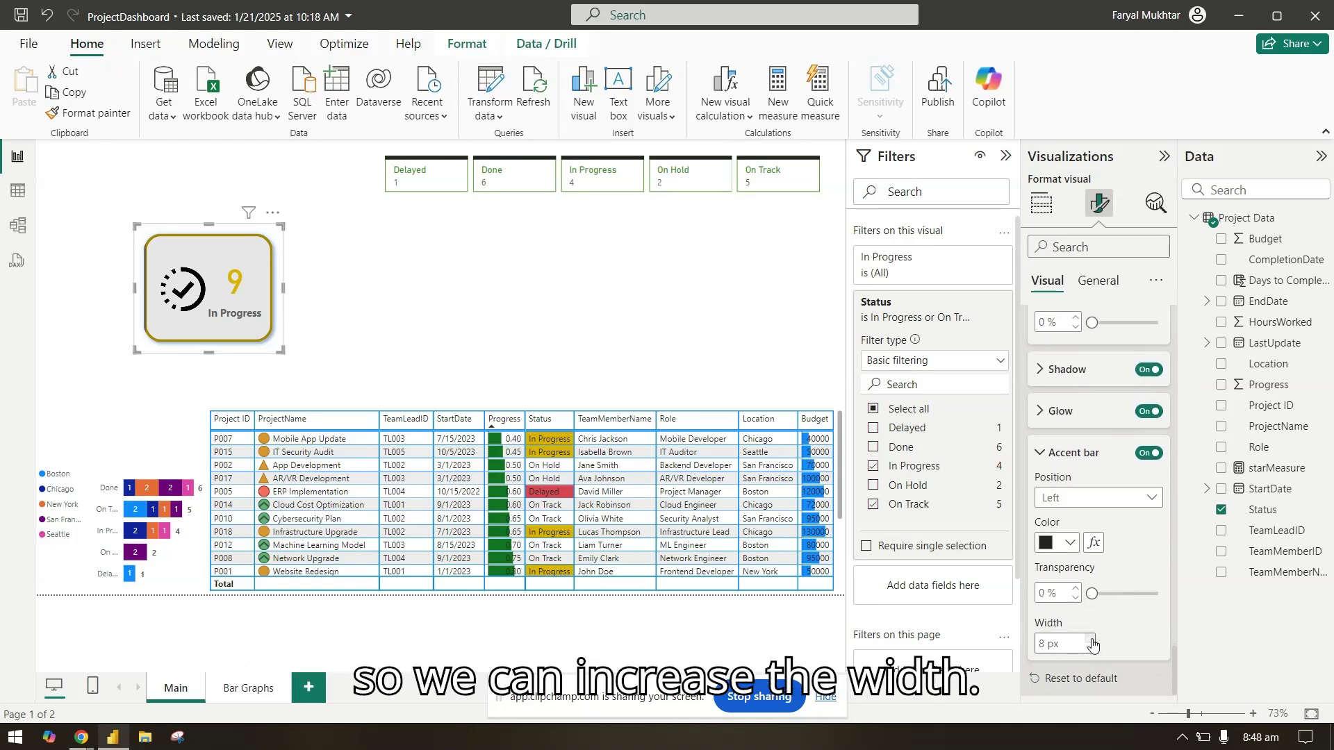
click(1089, 639)
click(1089, 639)
click(1089, 639)
click(1089, 639)
click(1089, 639)
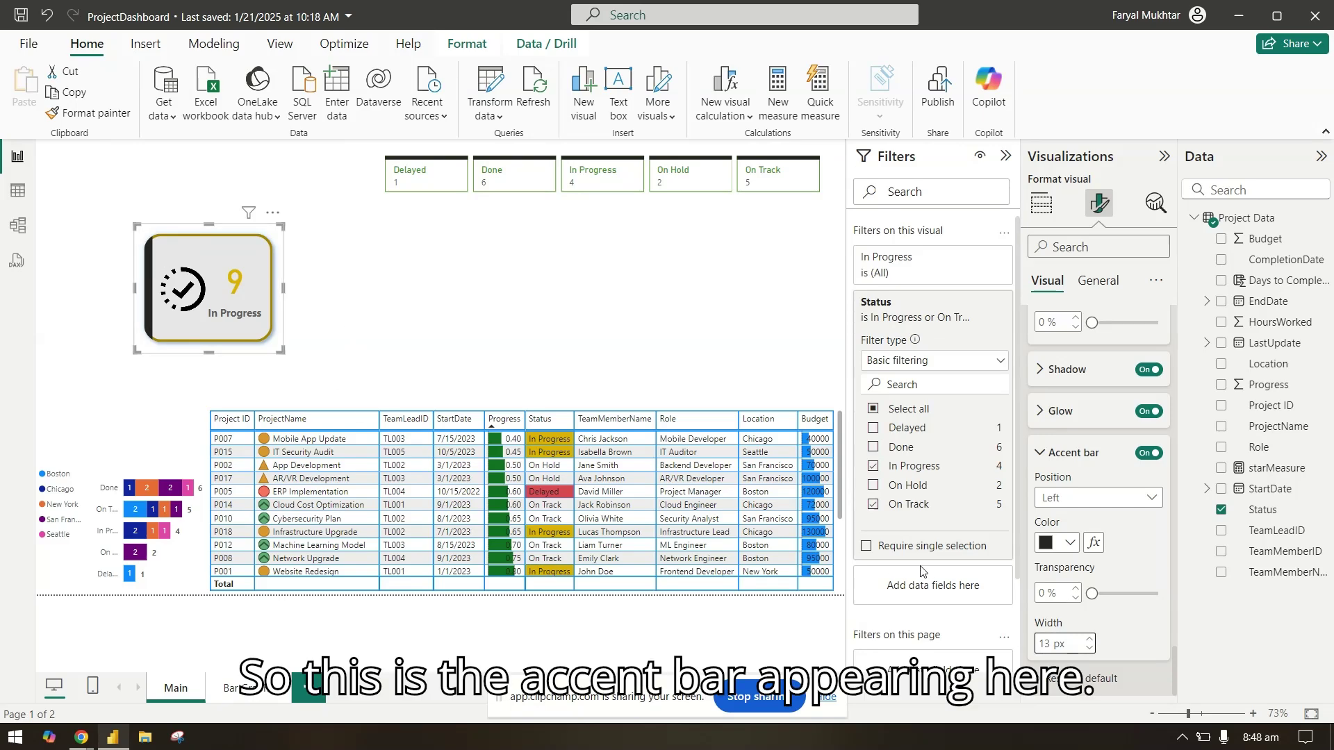
click(1115, 497)
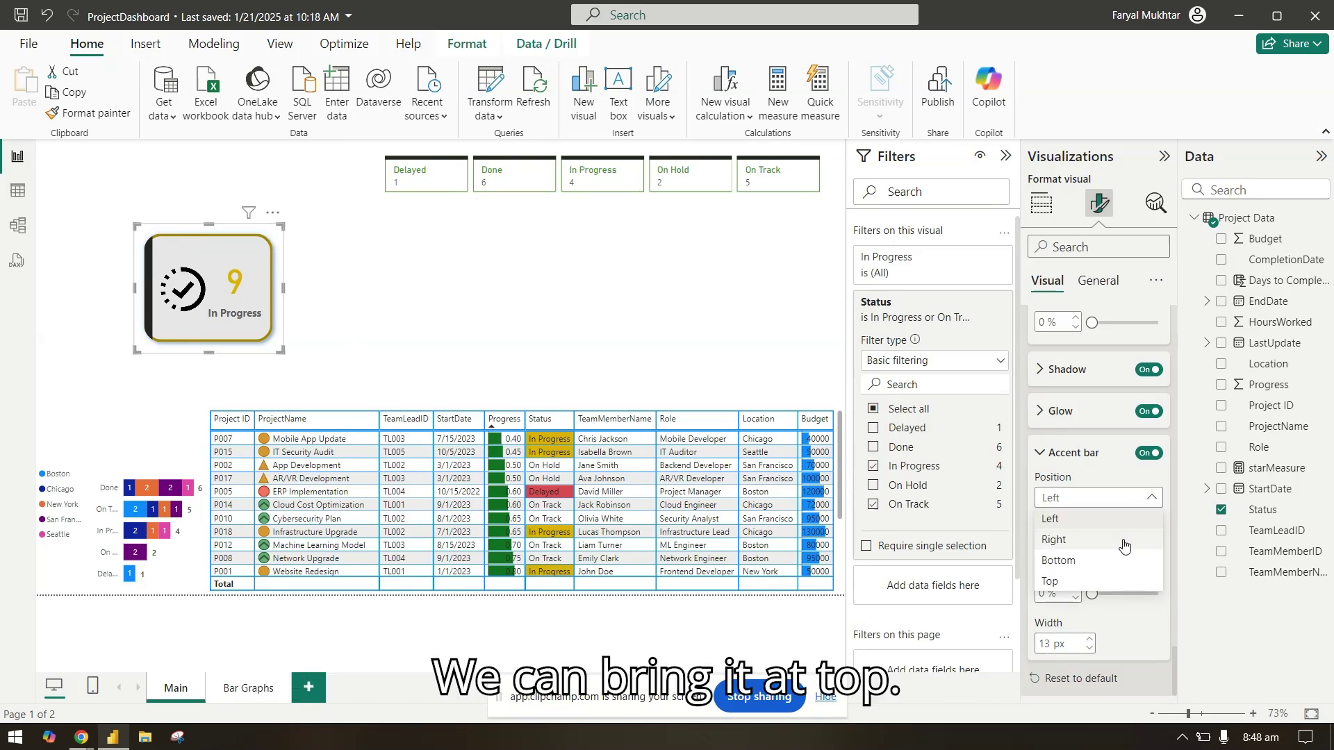
click(1124, 584)
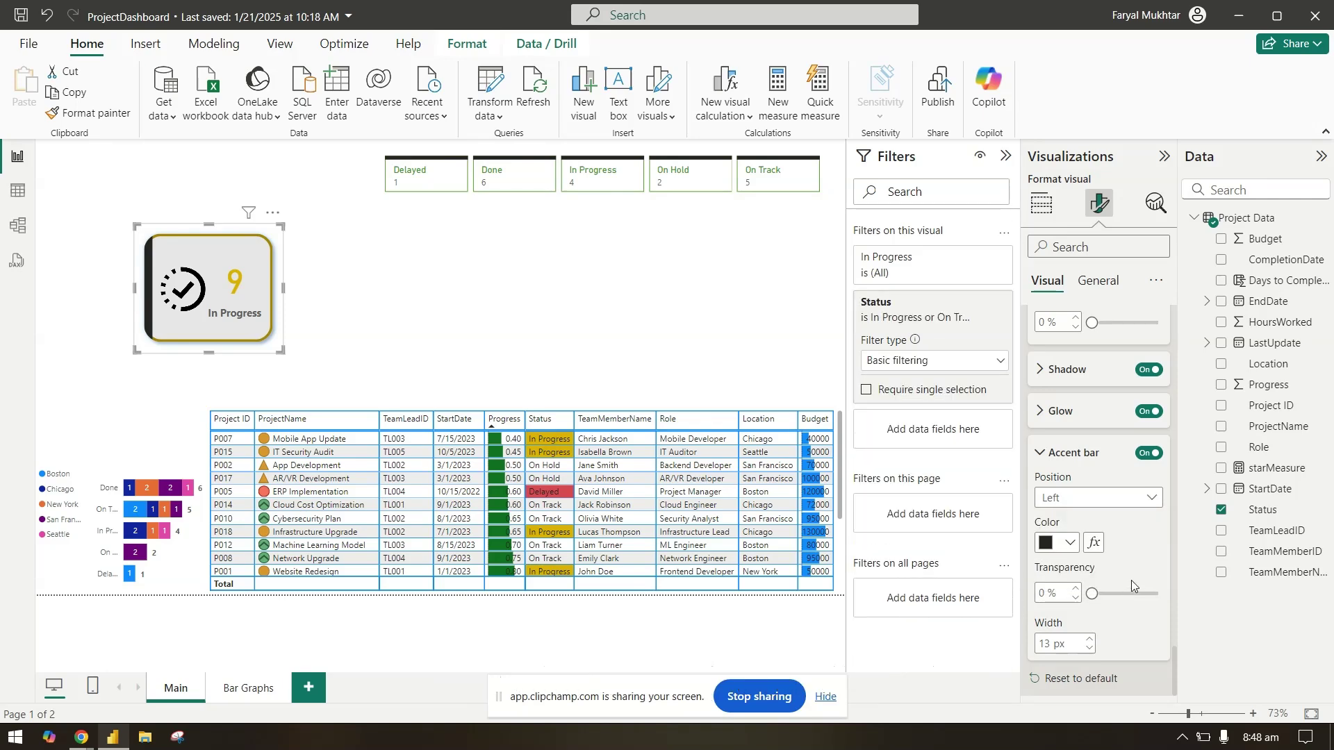
- Widen and shorten the card and move it to the page's top-left corner
click(417, 313)
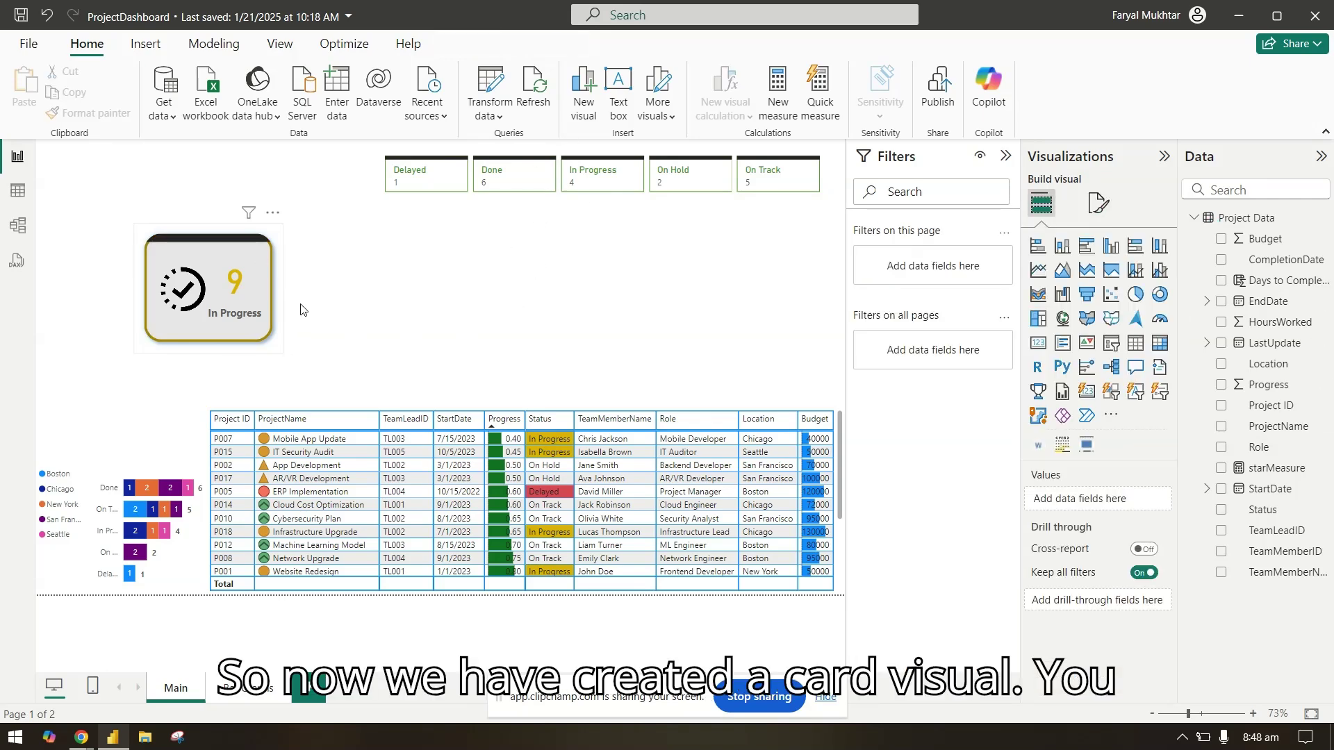
click(286, 344)
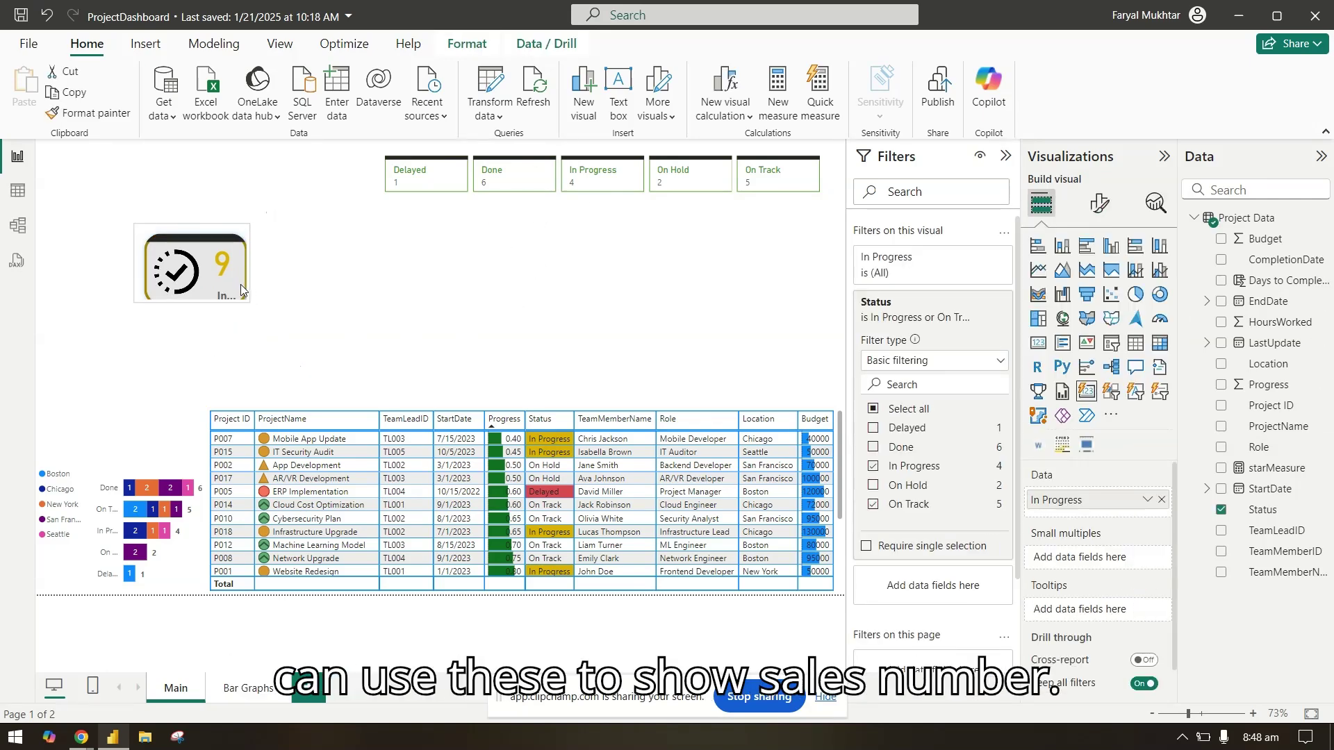
drag(282, 352, 318, 350)
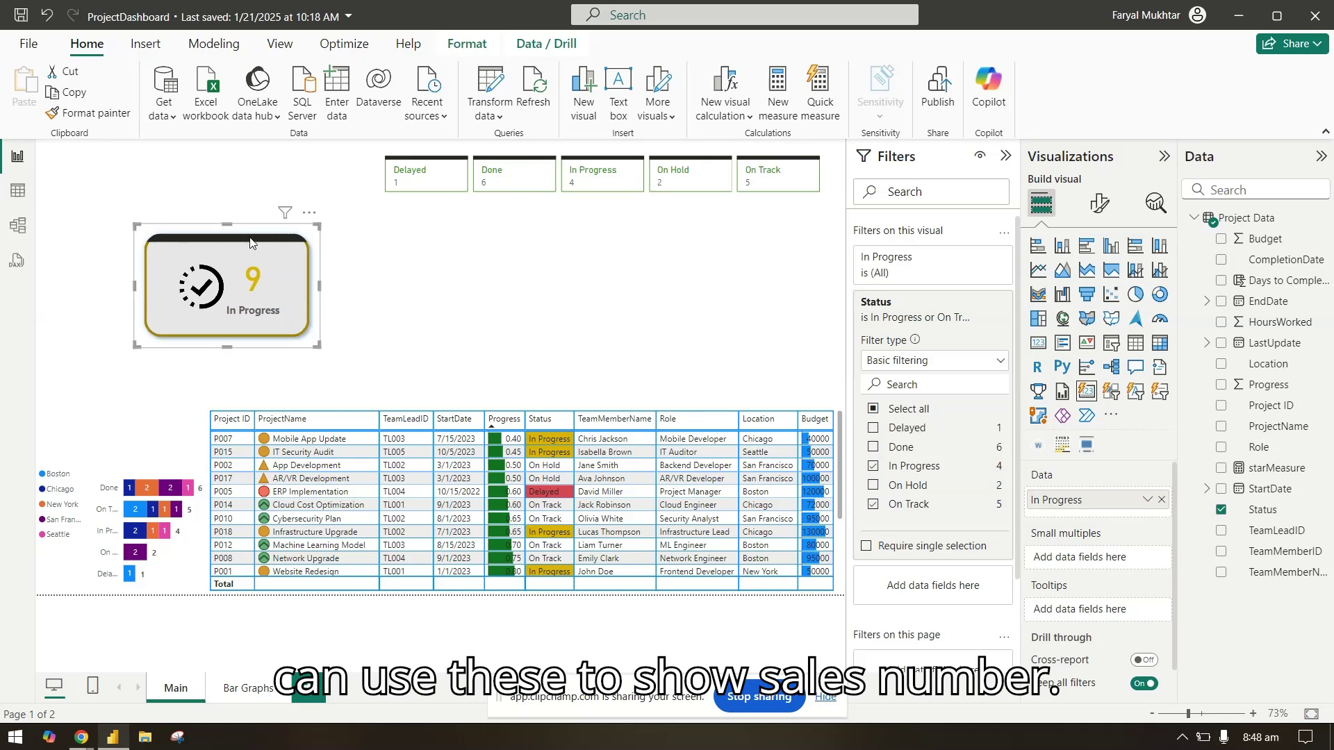
drag(250, 242, 154, 158)
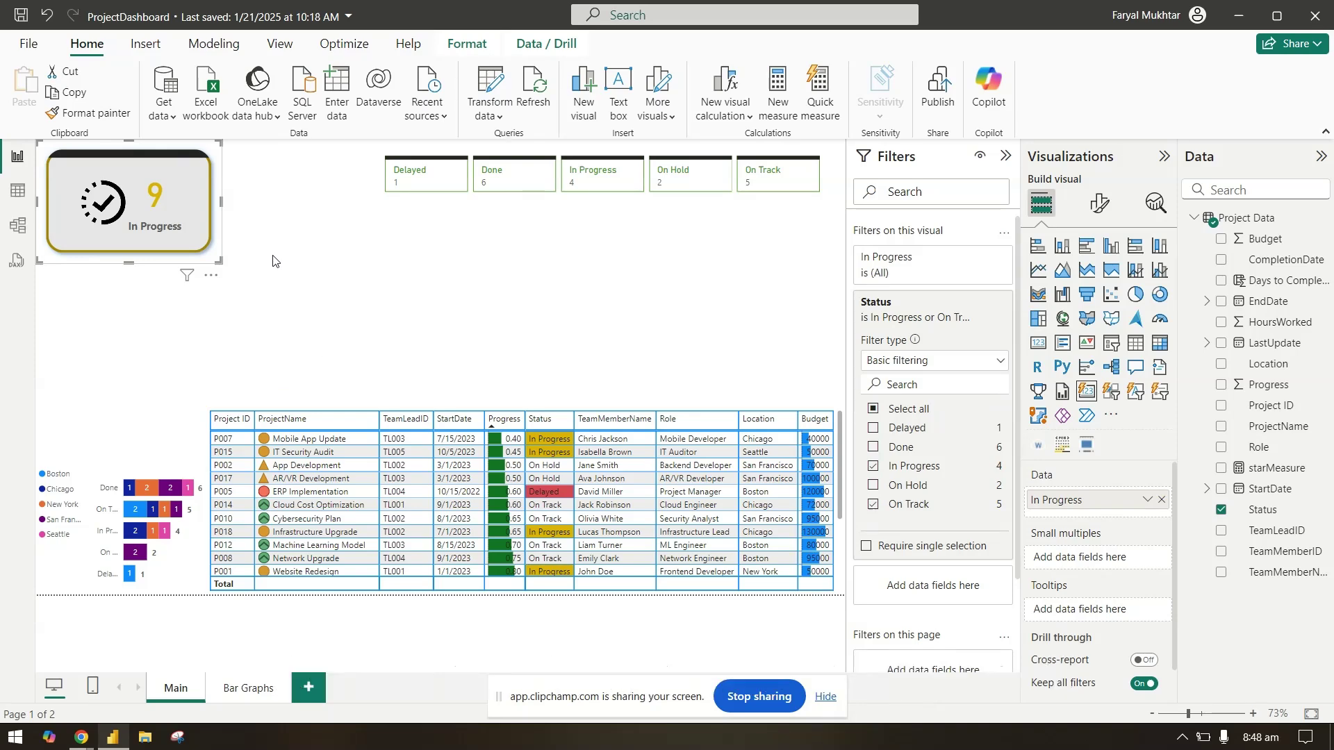
click(292, 260)
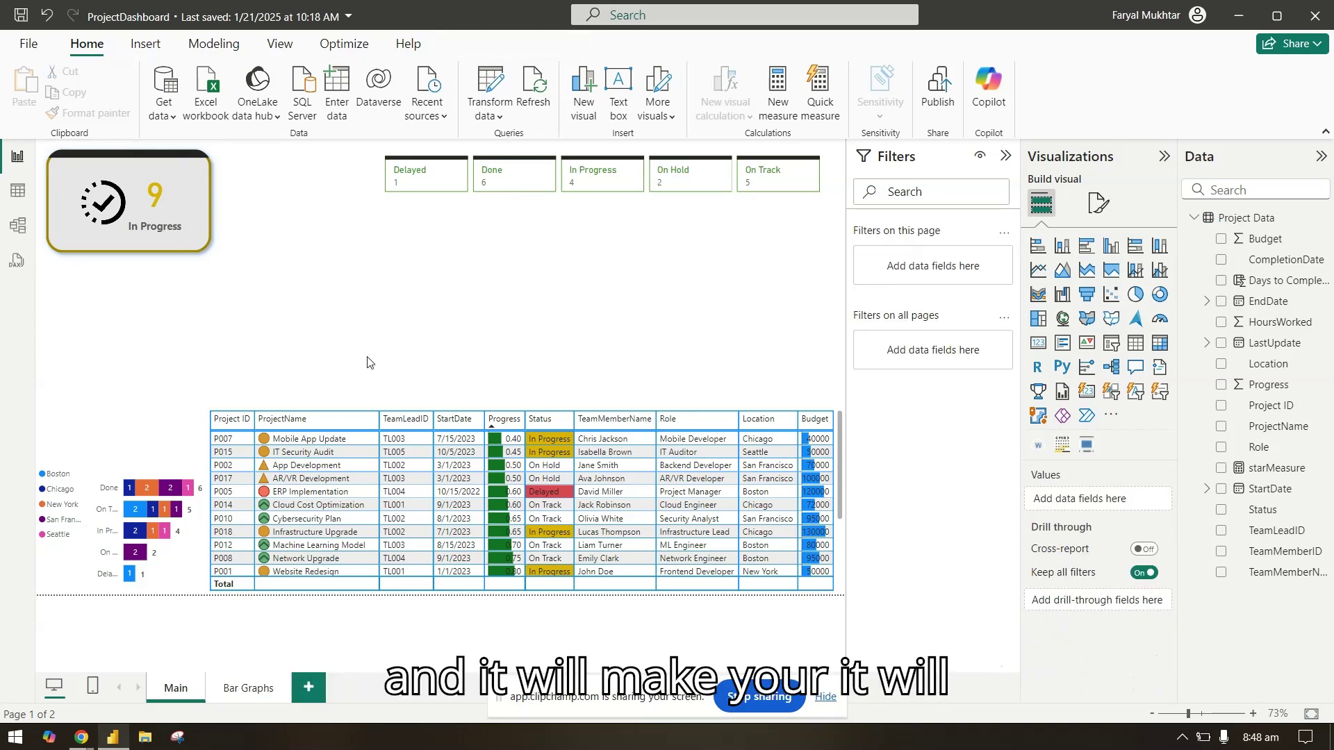